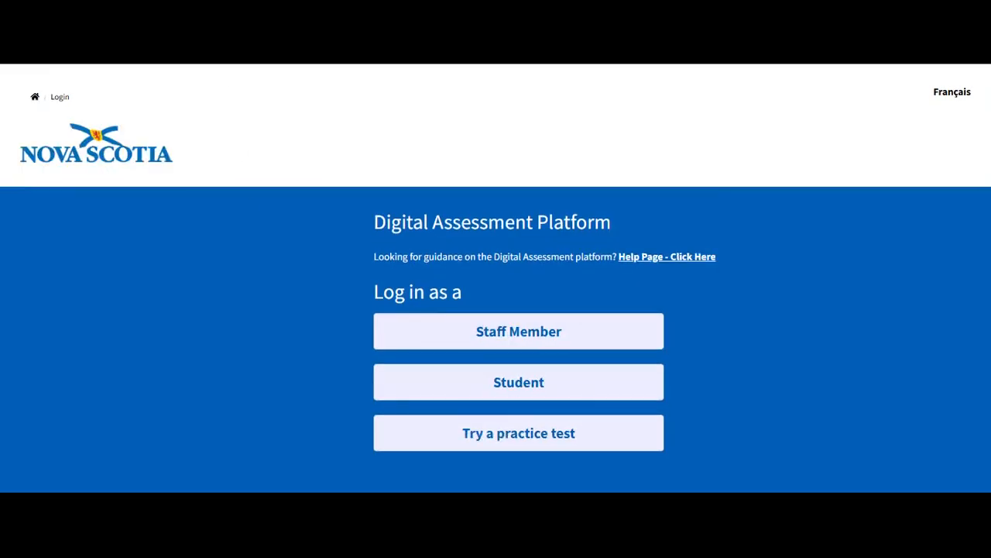
Step: Choose the Staff Member option on the platform's login page
click(475, 344)
scroll(475, 343, down, 1)
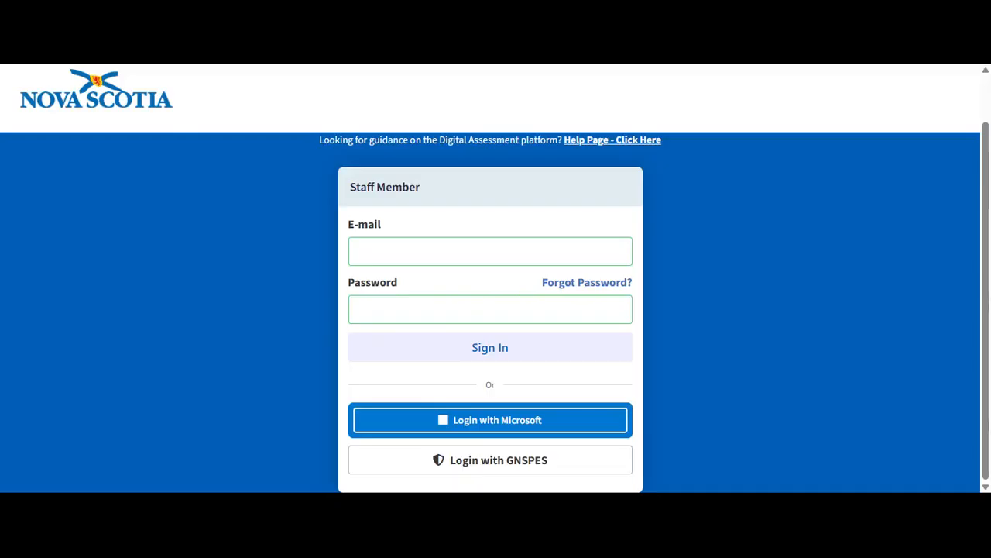
Step: Sign in with GNSPES, select class 8B-M-FR, and open its Manage Students page
click(503, 465)
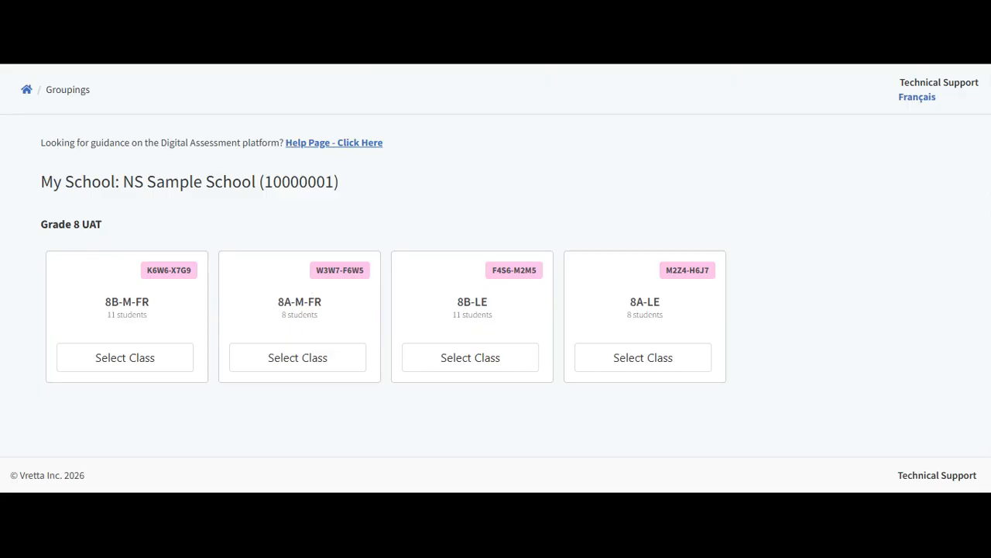
click(143, 360)
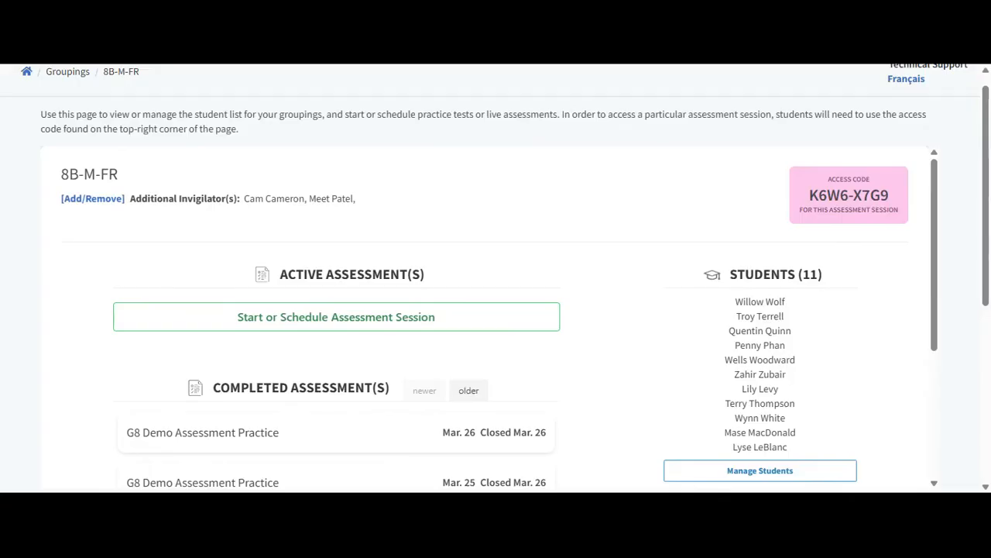
scroll(835, 404, down, 1)
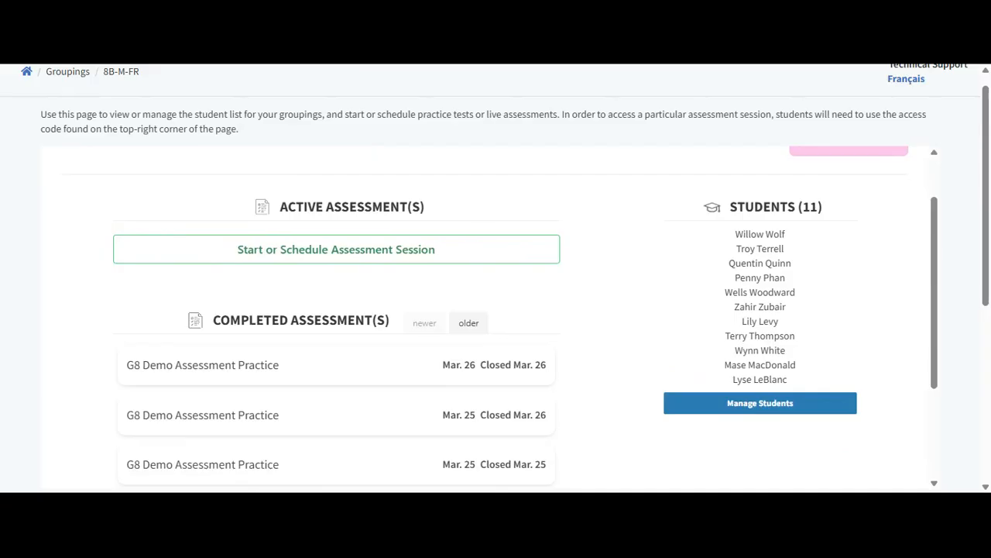
click(835, 405)
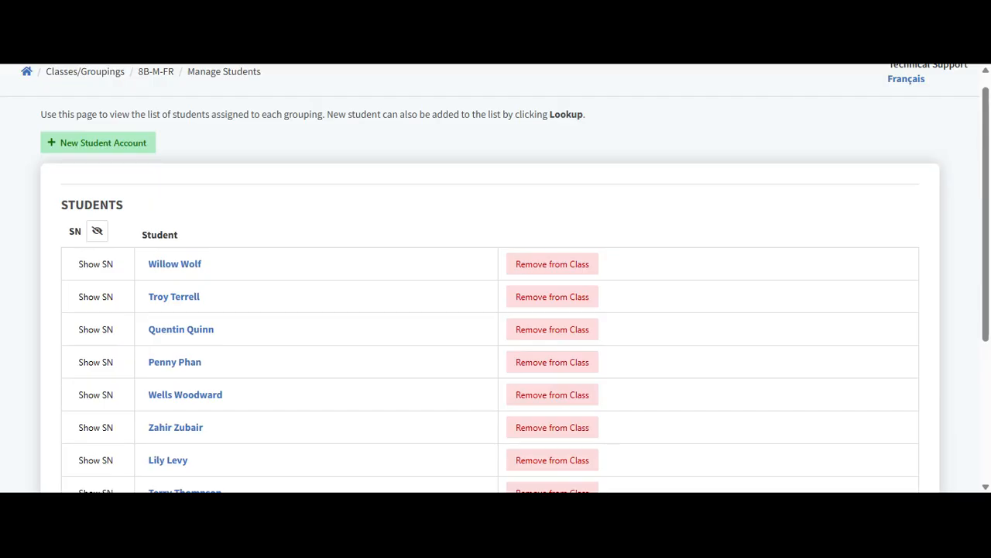
Step: Edit and save the first student's record in 8B-M-FR, then begin a new student account
scroll(496, 278, down, 1)
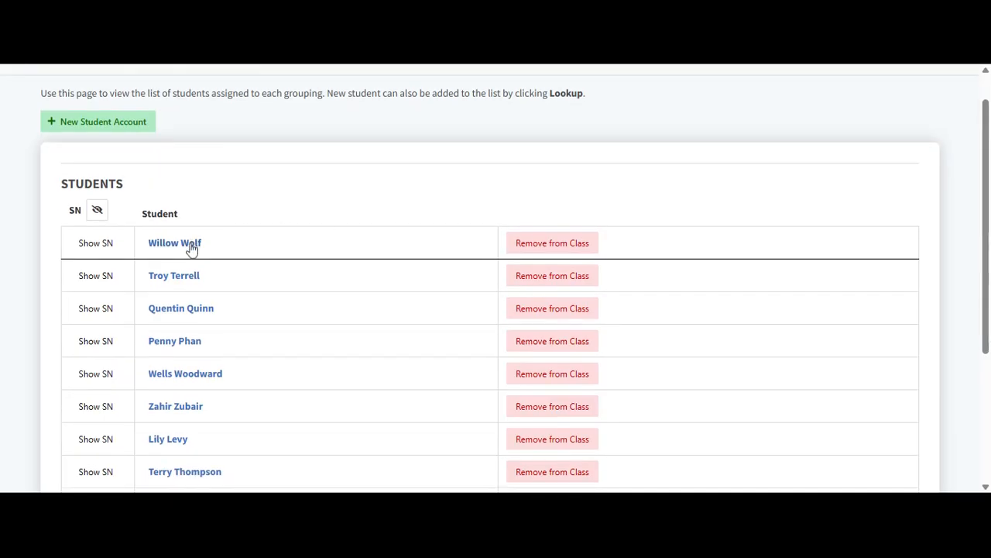
click(192, 249)
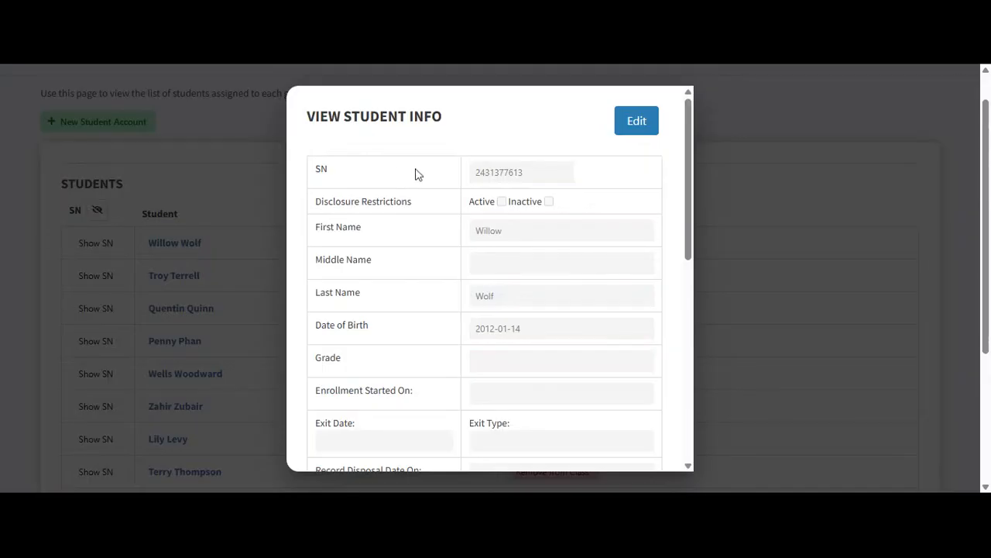
click(629, 127)
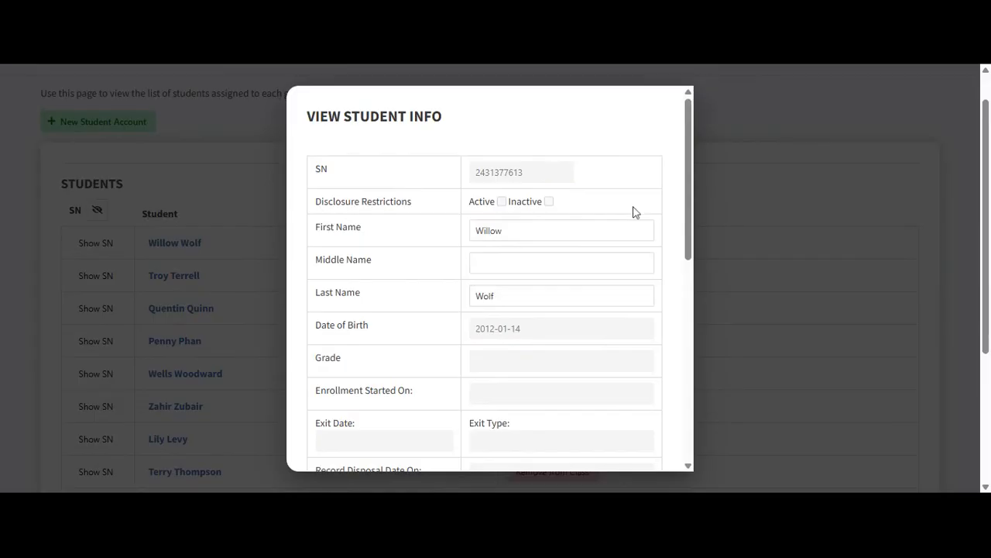
scroll(635, 212, down, 4)
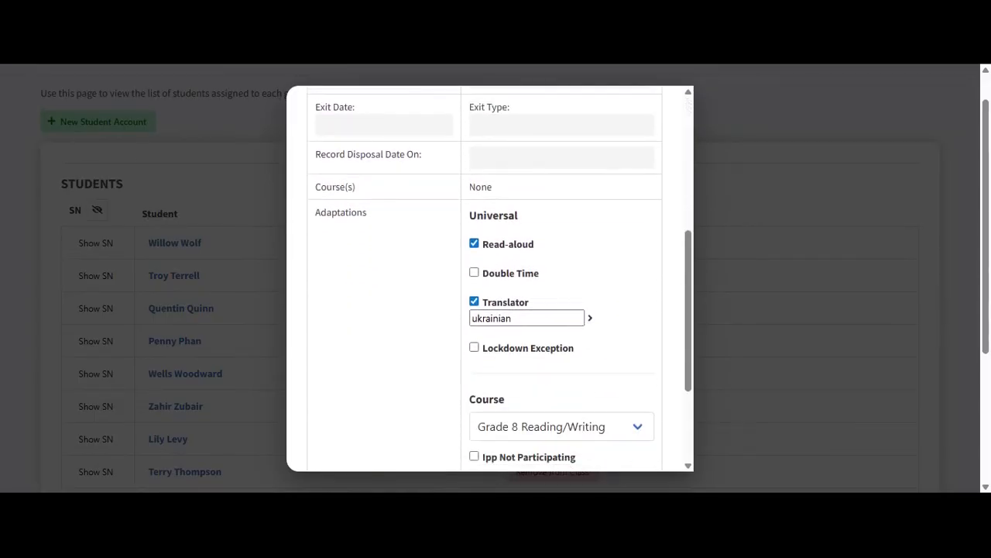
scroll(635, 212, down, 1)
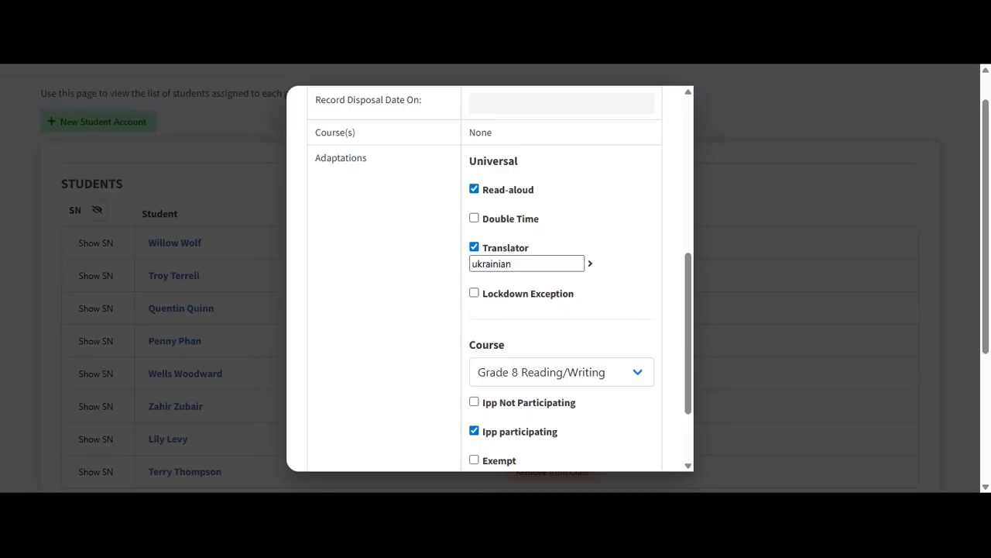
scroll(640, 302, down, 2)
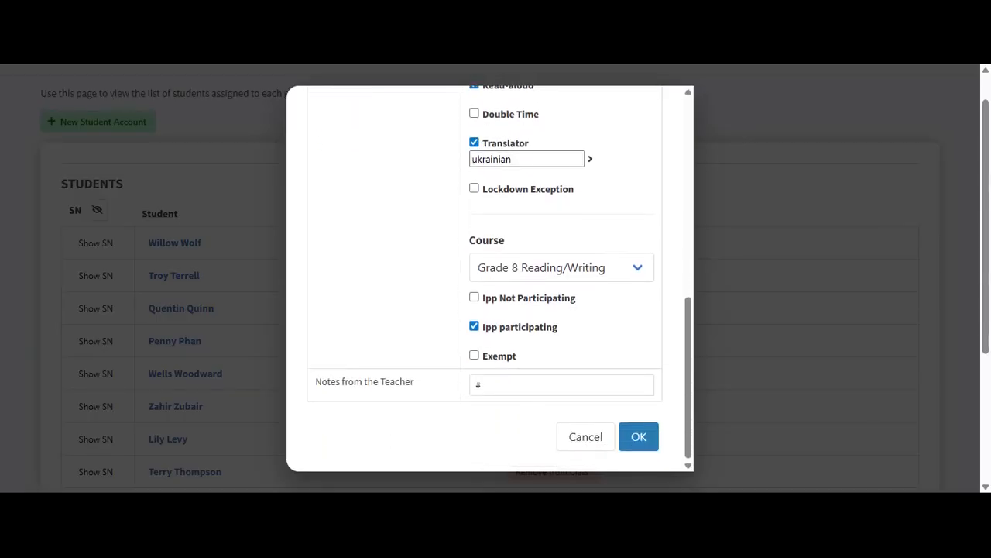
click(640, 440)
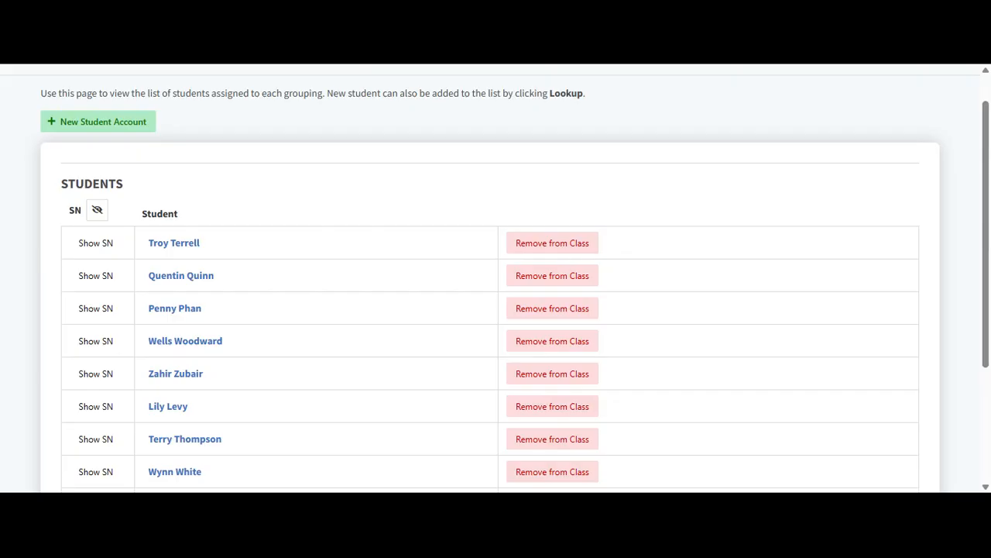
click(144, 126)
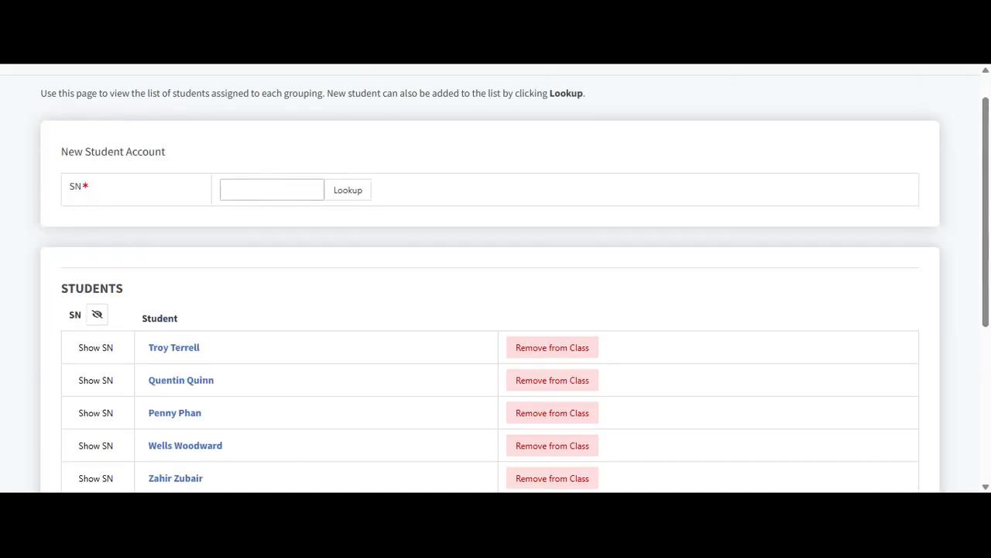
Step: Look up the student by student number, Quick Add them to 8B-M-FR, and return to the class page
click(272, 190)
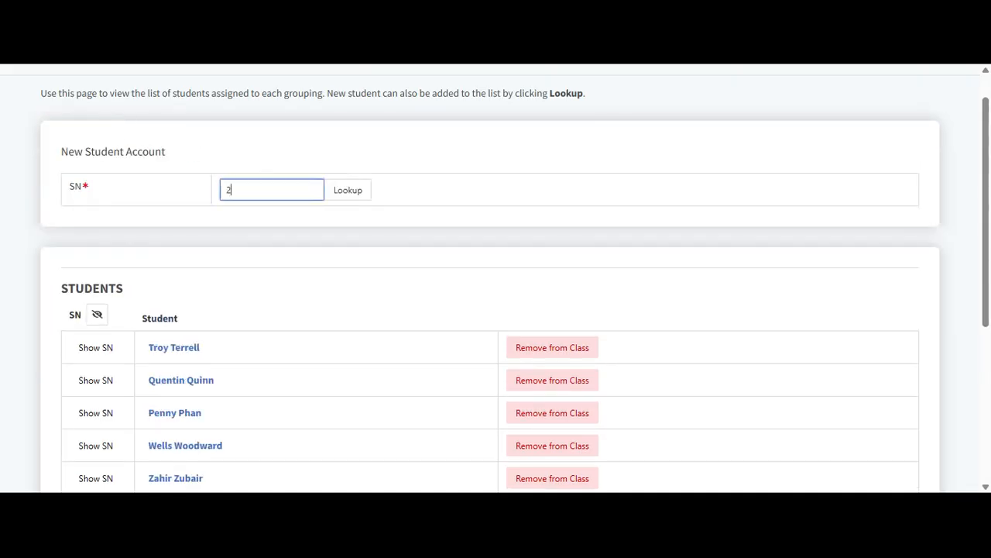
click(338, 197)
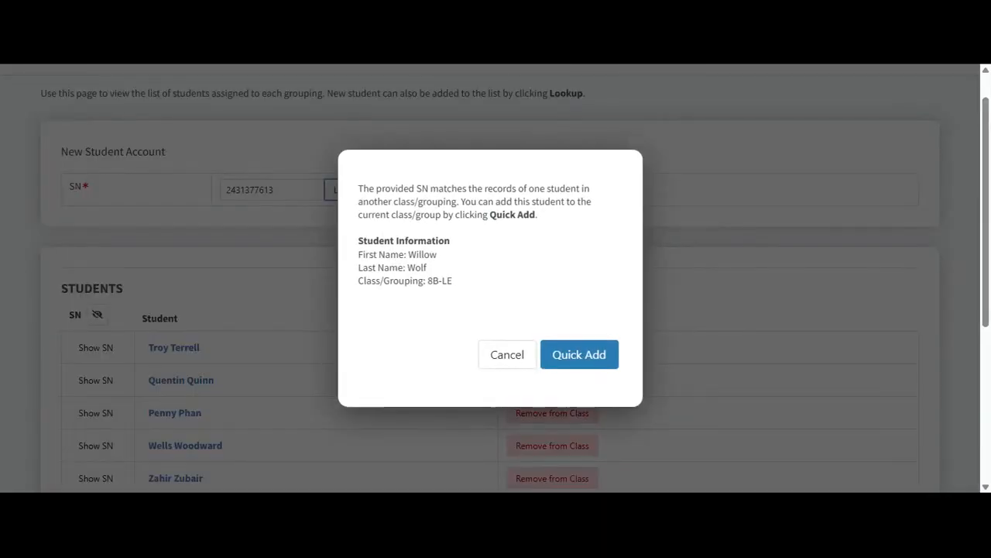
click(603, 360)
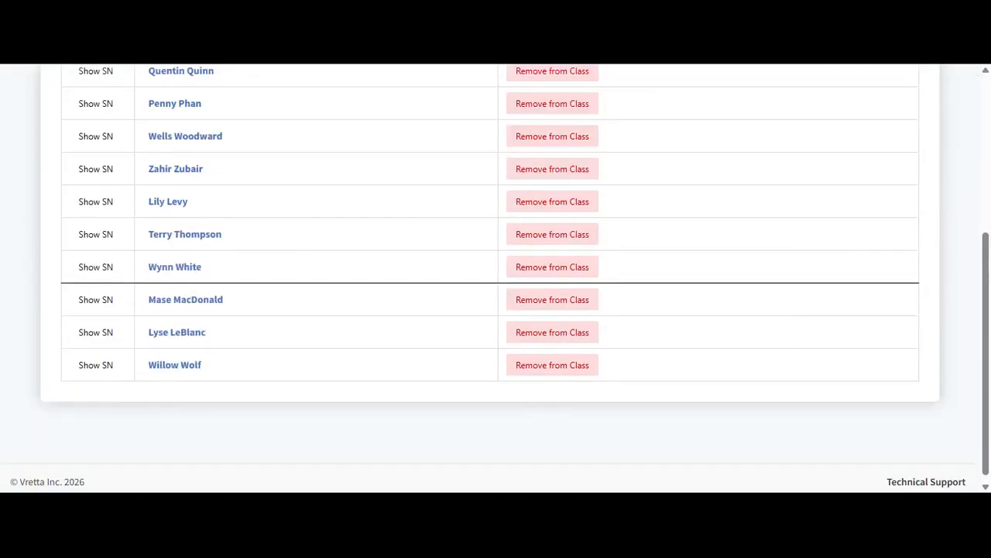
scroll(496, 278, up, 2)
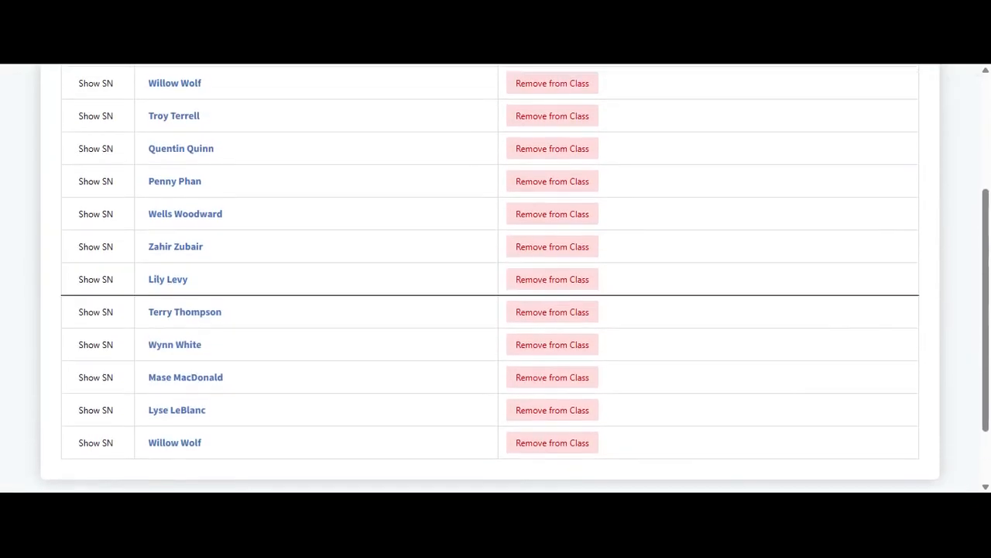
scroll(496, 277, up, 3)
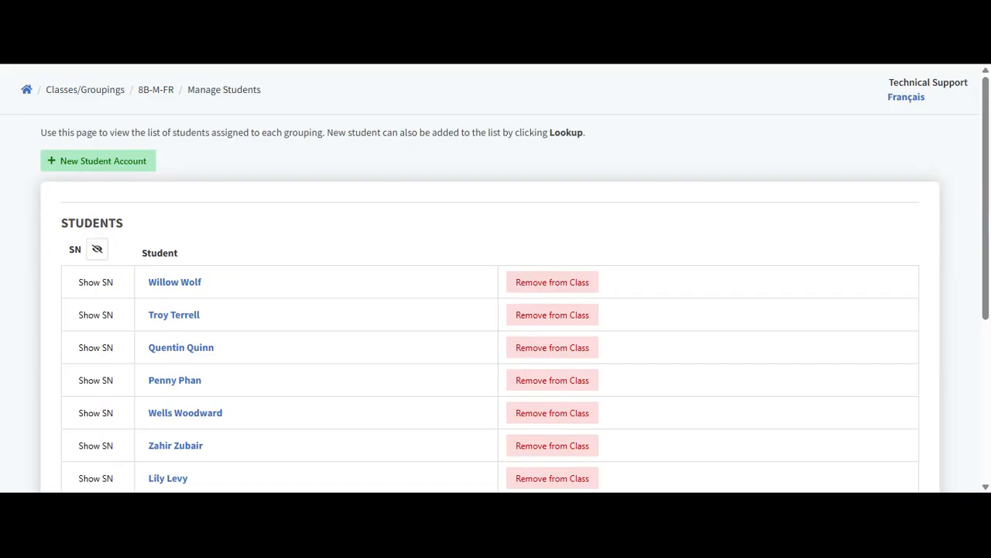
click(163, 91)
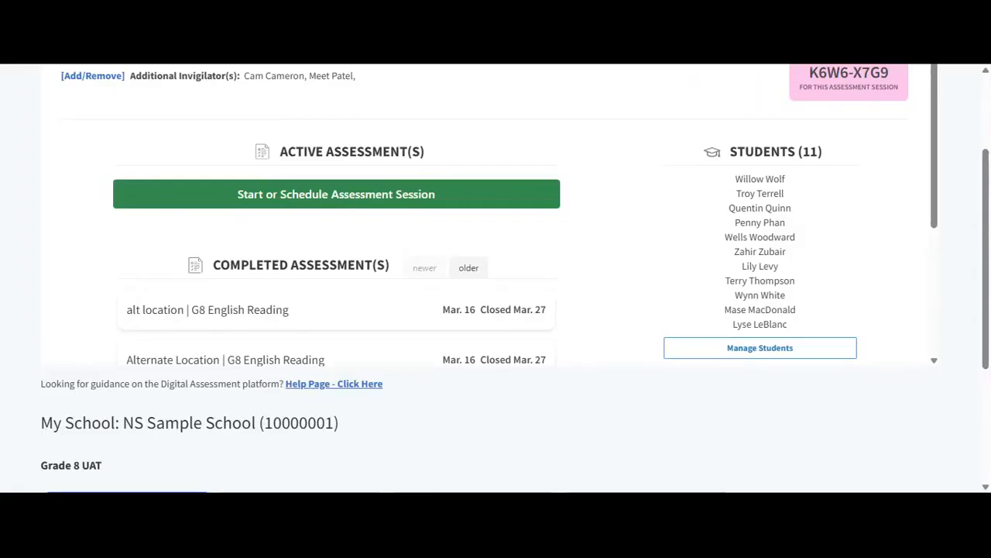
Step: Create an Operational Assessment session for G8 English Reading named 'alt location'
click(217, 201)
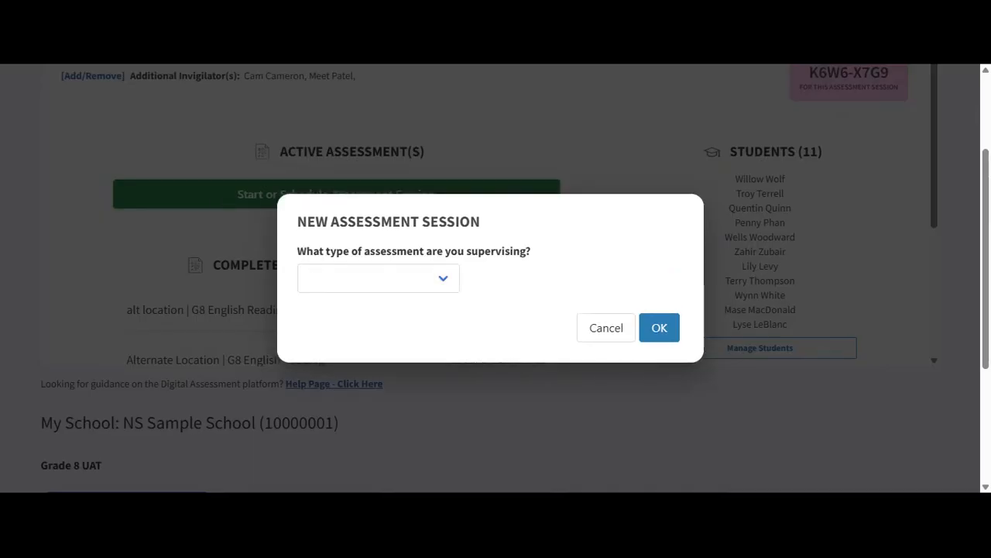
click(413, 279)
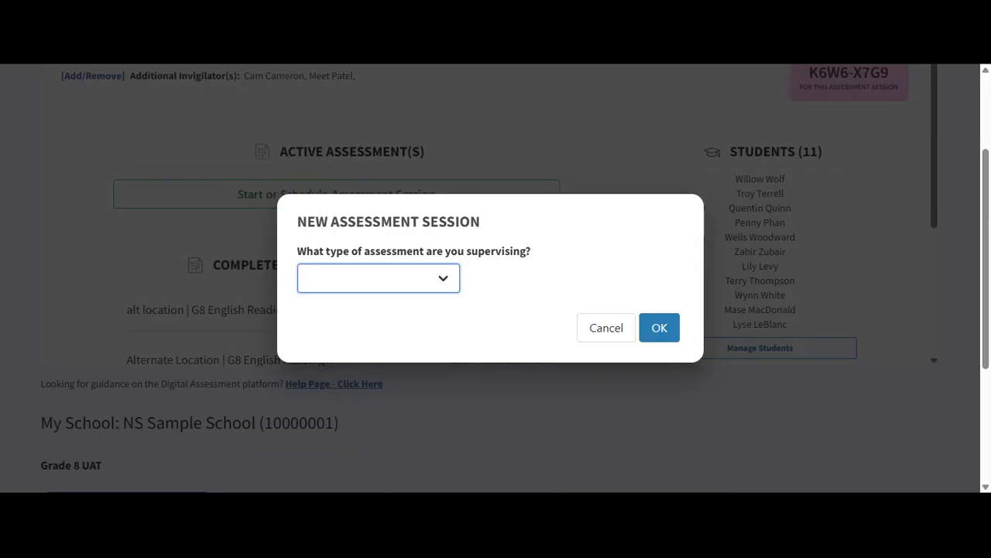
click(364, 311)
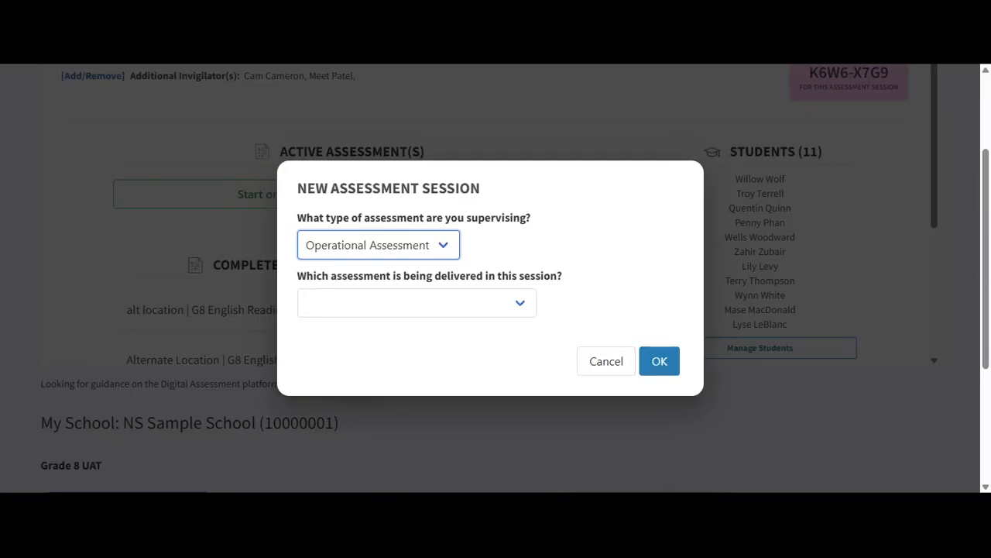
click(436, 305)
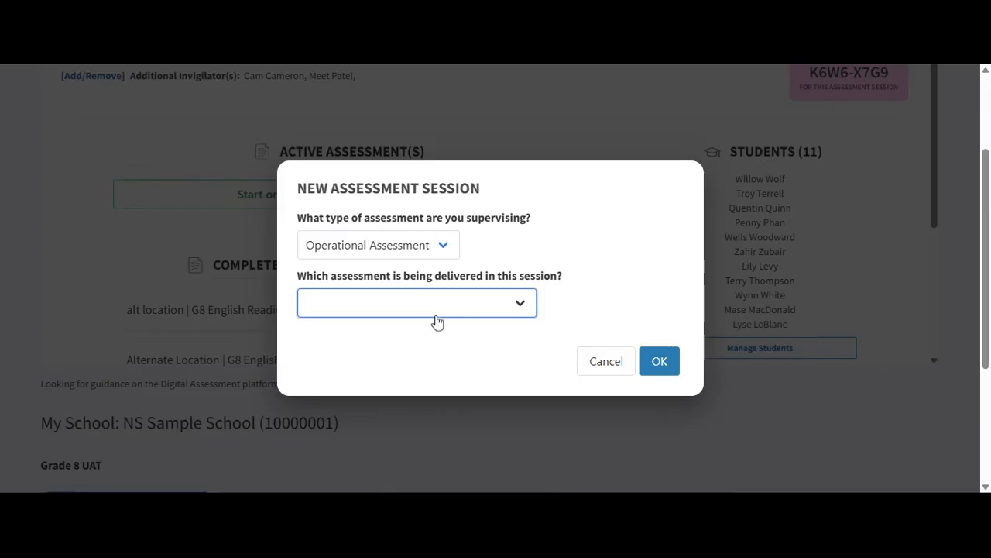
click(436, 350)
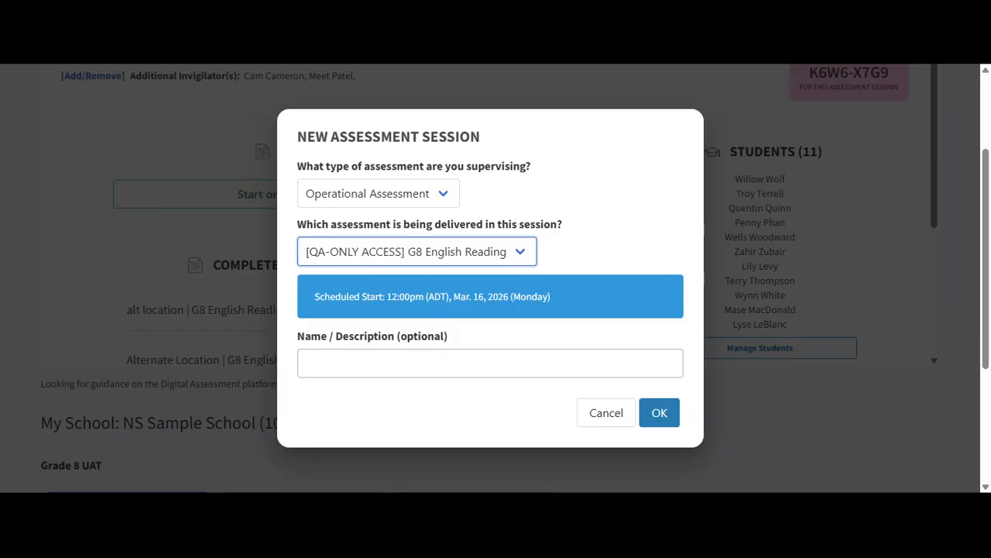
click(490, 363)
text(alt location)
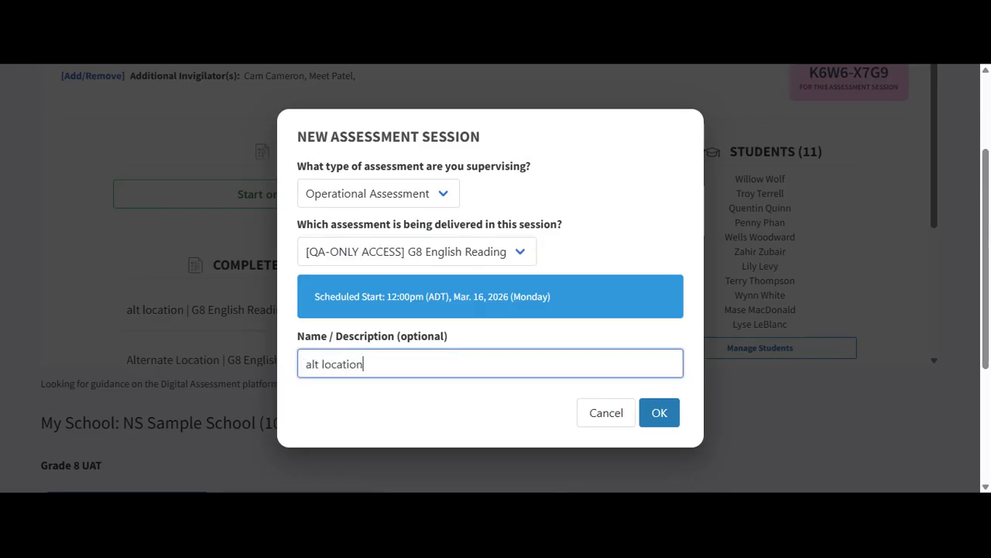
click(656, 414)
Step: Show then hide student numbers in the session roster, and open the first student's record
scroll(493, 304, down, 2)
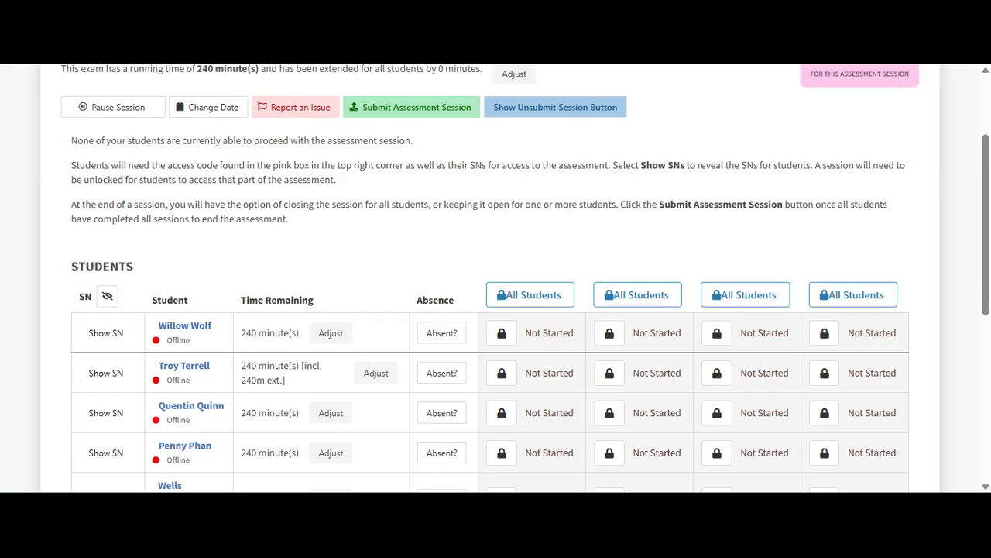
scroll(649, 256, up, 3)
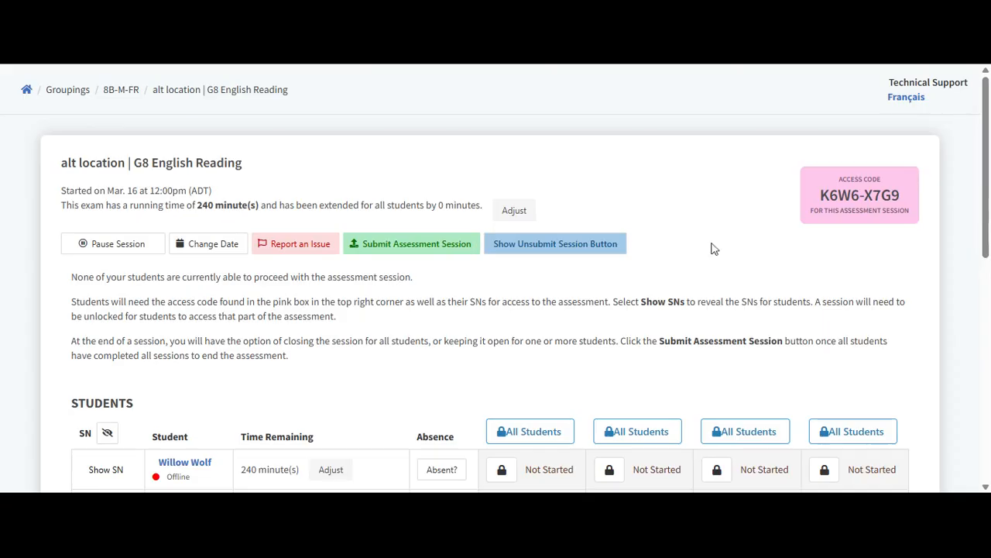
scroll(651, 242, down, 3)
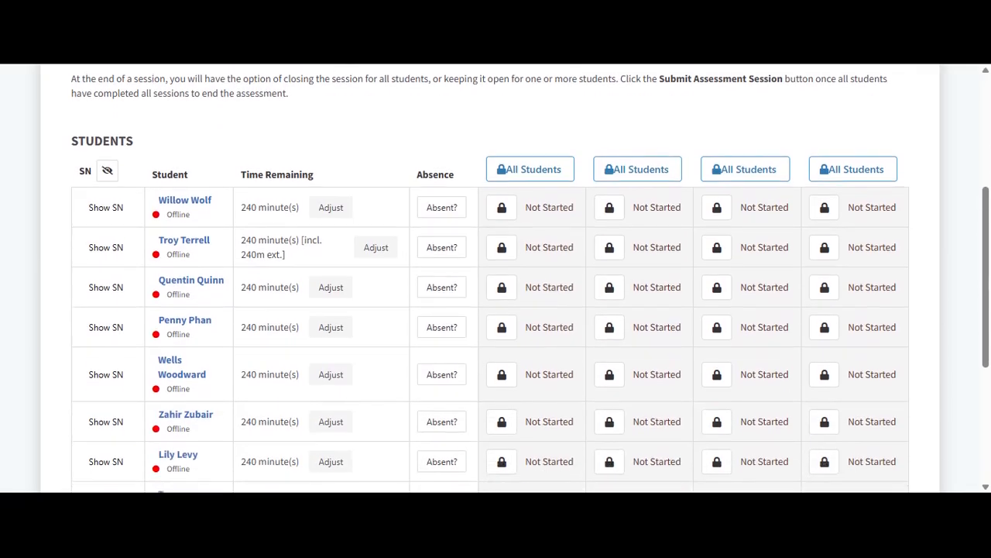
click(105, 170)
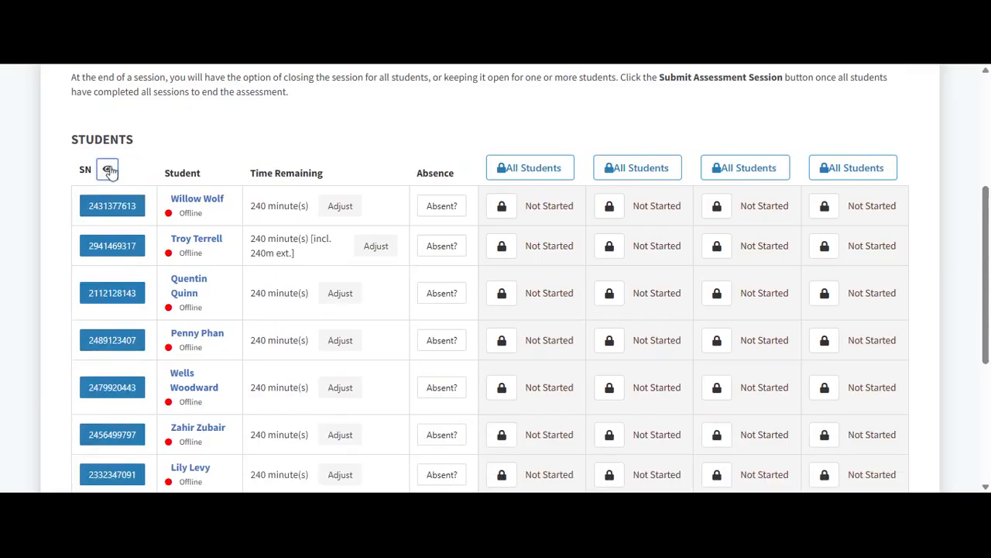
click(108, 170)
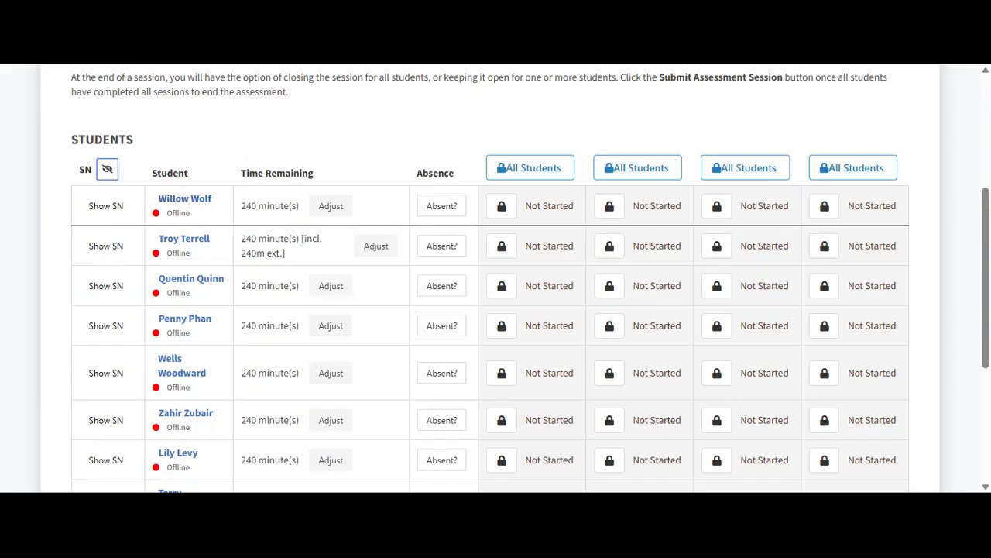
click(180, 200)
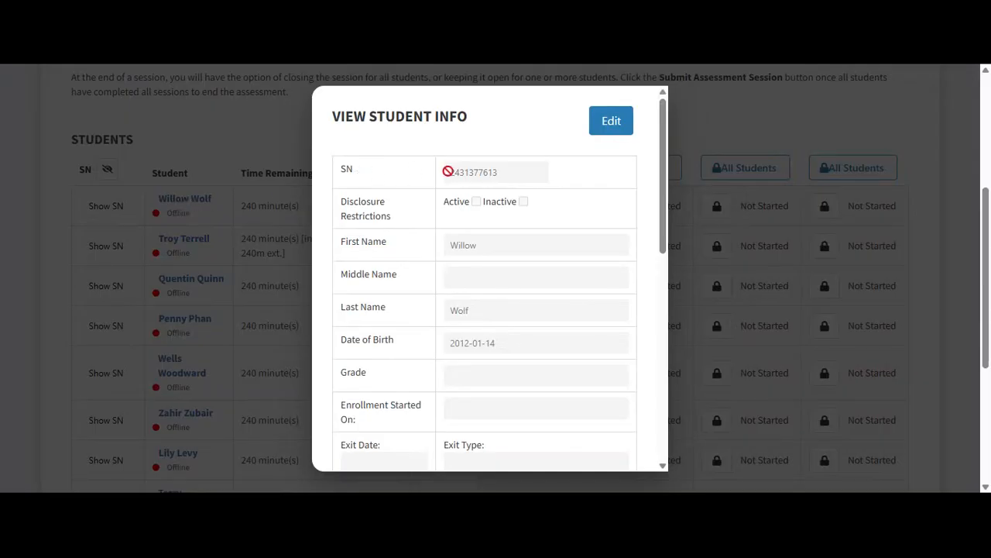
Step: Review the student's Adaptations and Course details, then close the info record with OK
scroll(445, 341, down, 1)
scroll(445, 341, down, 5)
scroll(507, 378, down, 2)
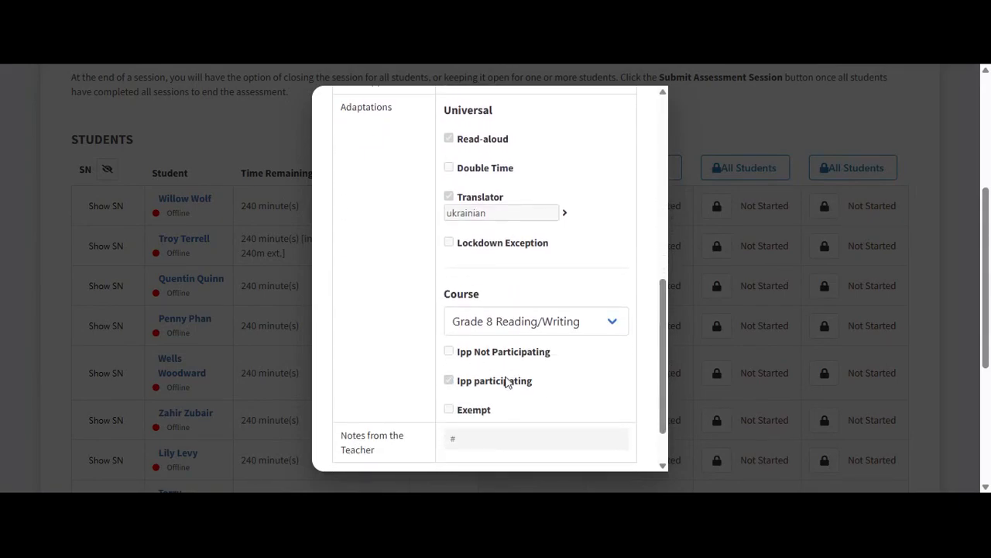
scroll(597, 396, down, 2)
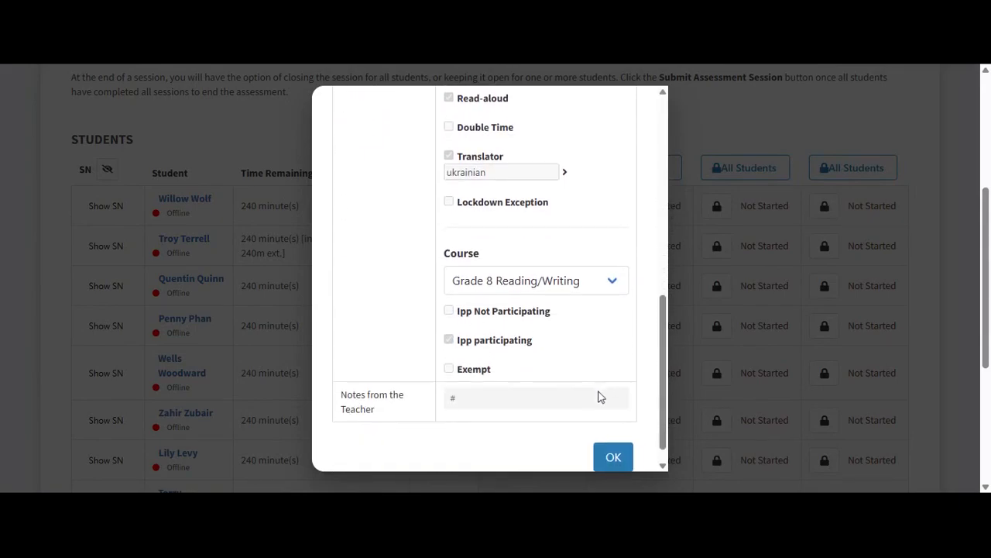
click(611, 448)
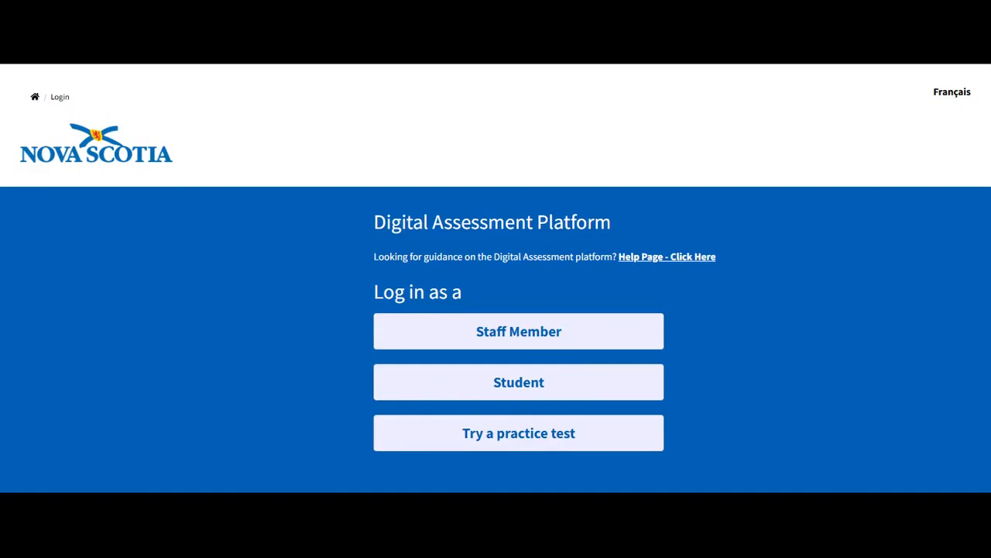
Step: On the Student login, enter the session access code and the student's number, correcting a typo
click(645, 388)
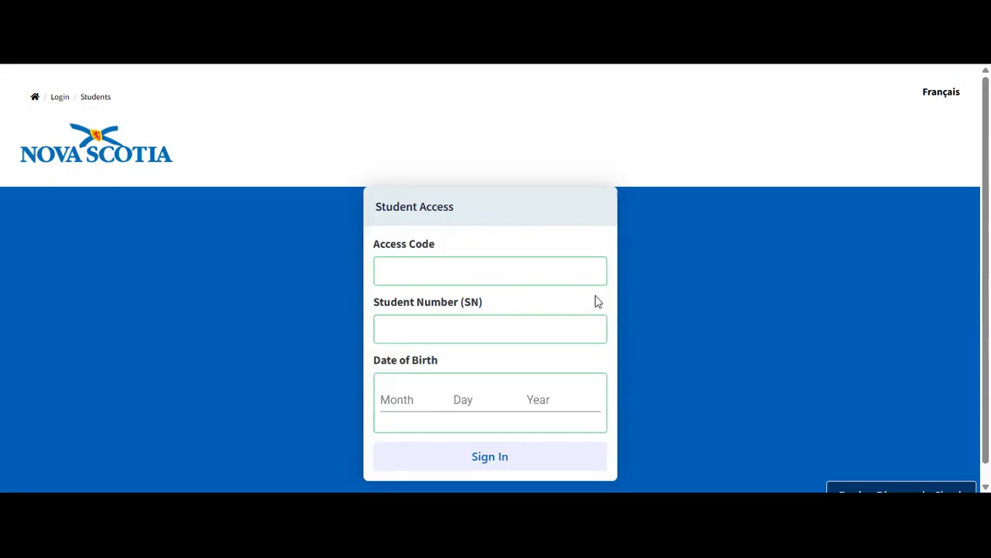
click(570, 273)
text(K6W6)
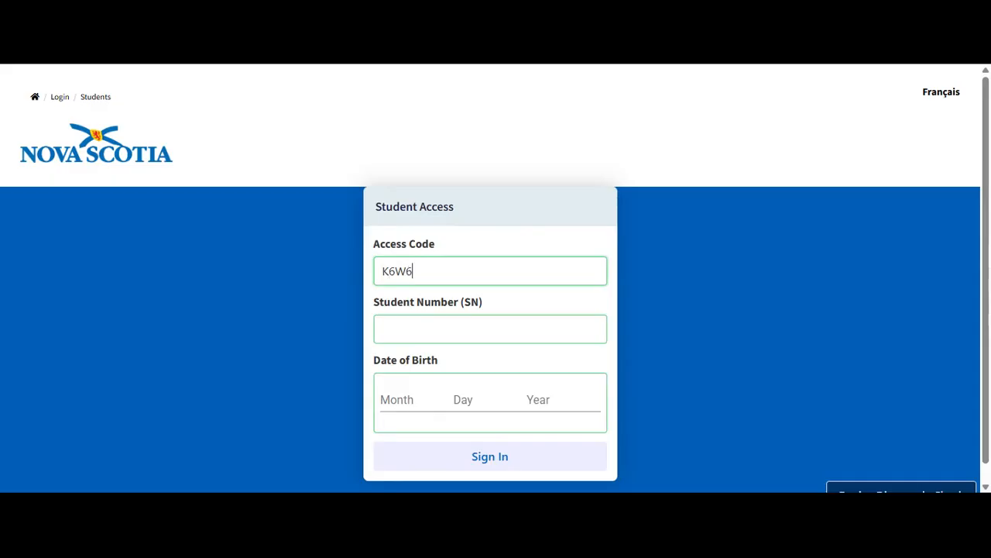
text(-X7G9)
key(Tab)
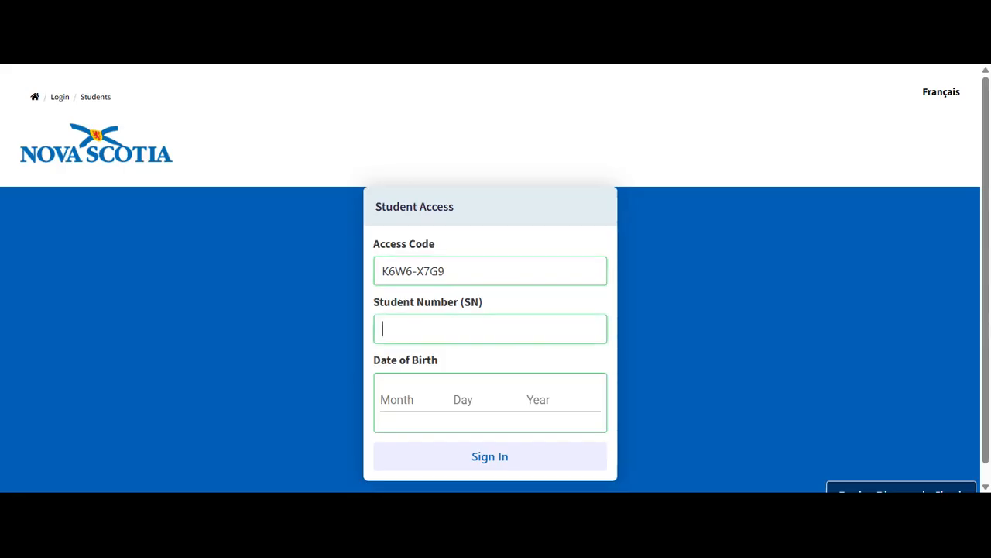
Step: Enter the student's birth month, day and year, and sign in
key(Tab)
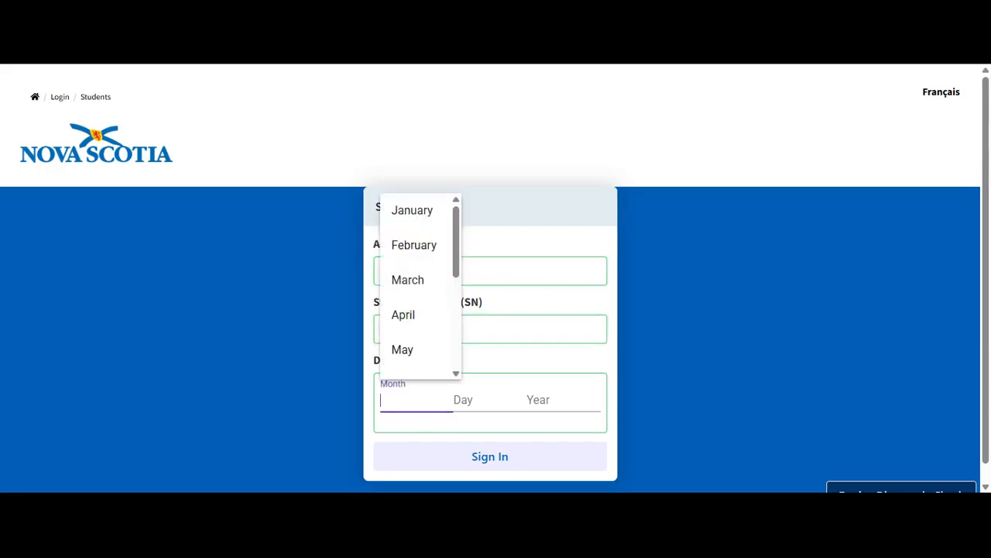
click(430, 212)
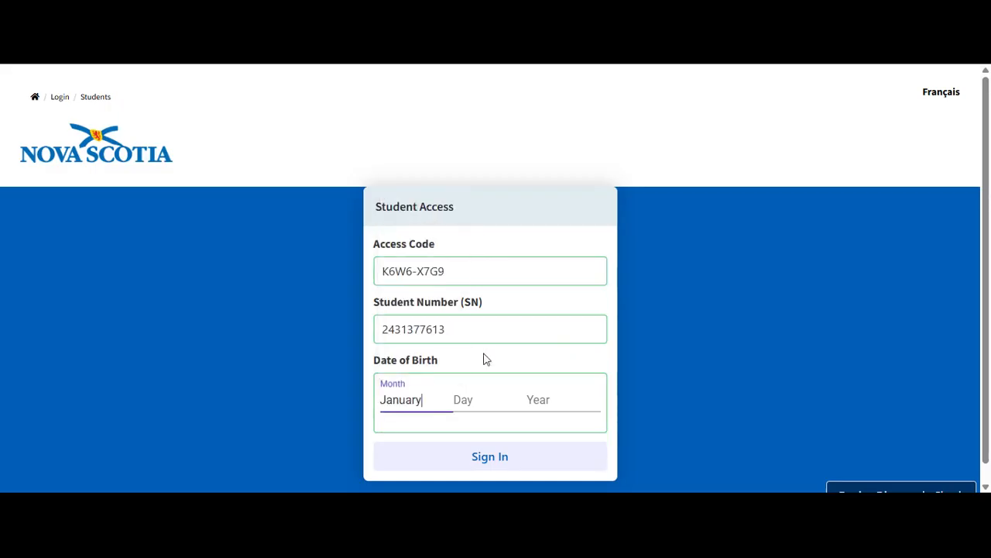
key(Tab)
text(14)
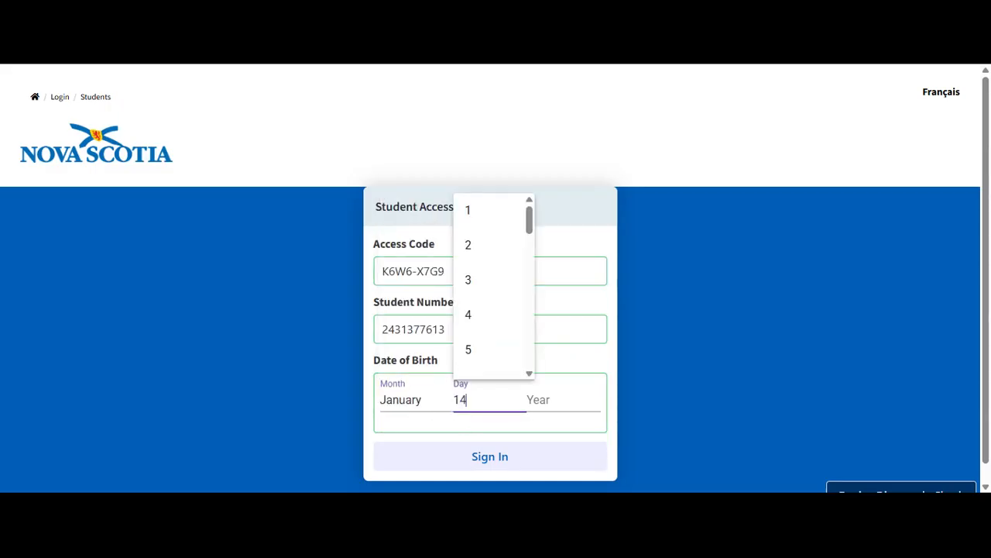
key(Tab)
text(2012)
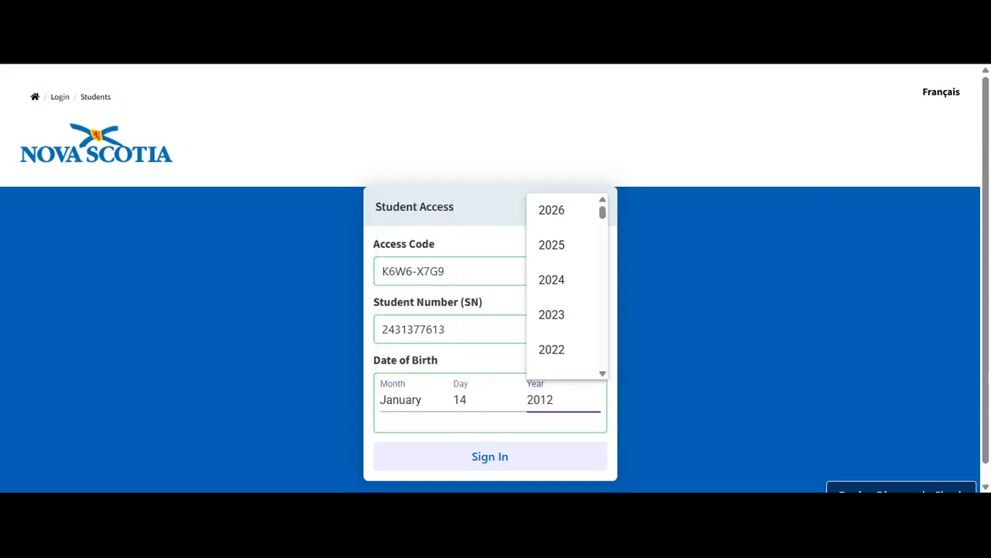
click(468, 458)
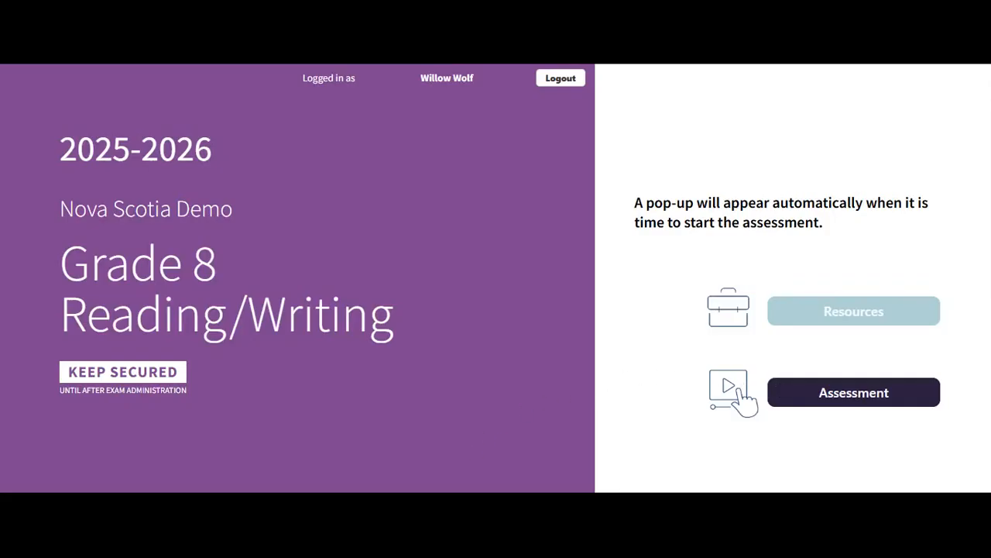
Step: Try opening the student's assessment and dismiss the no-active-assessments message
click(787, 392)
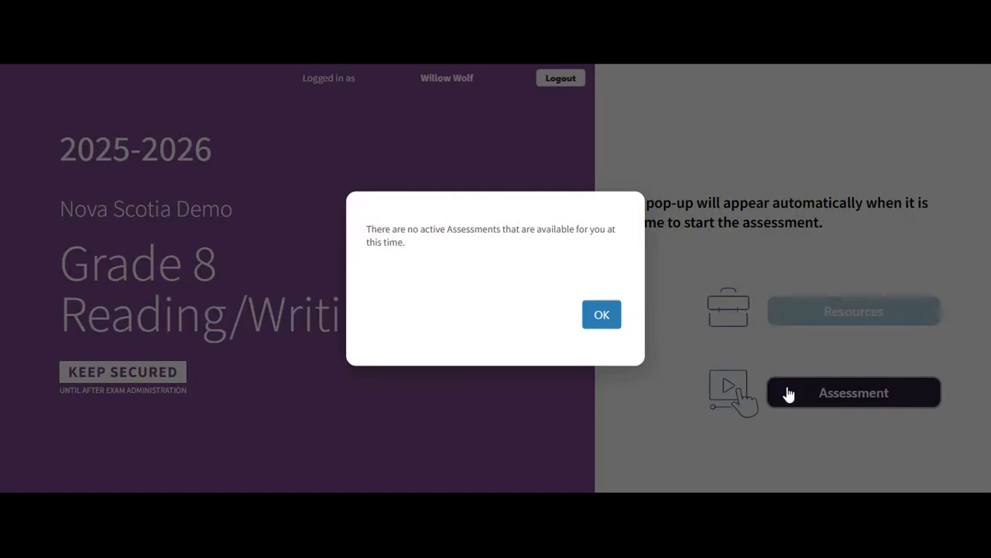
click(605, 321)
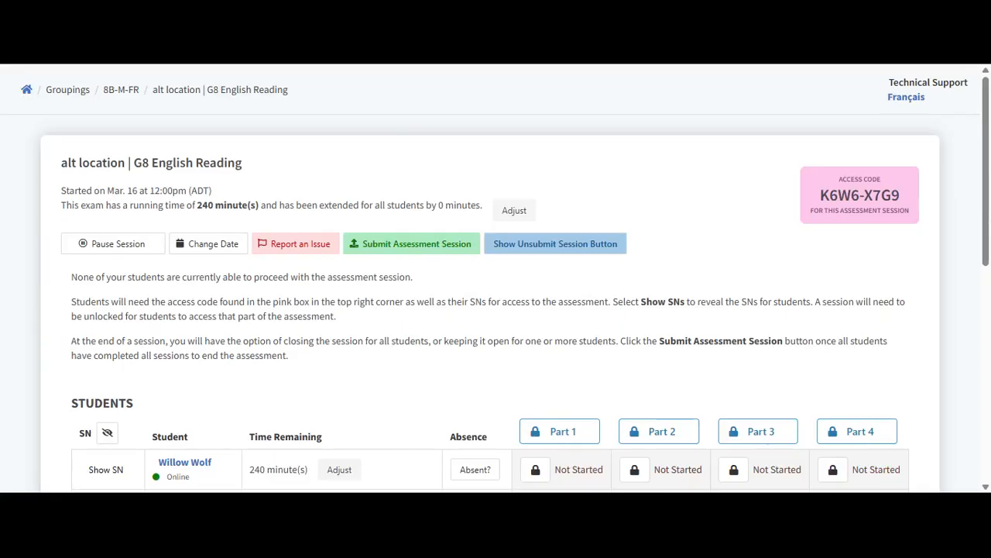
Step: Mark the second student absent and unlock Part 1 for all students
scroll(552, 235, down, 2)
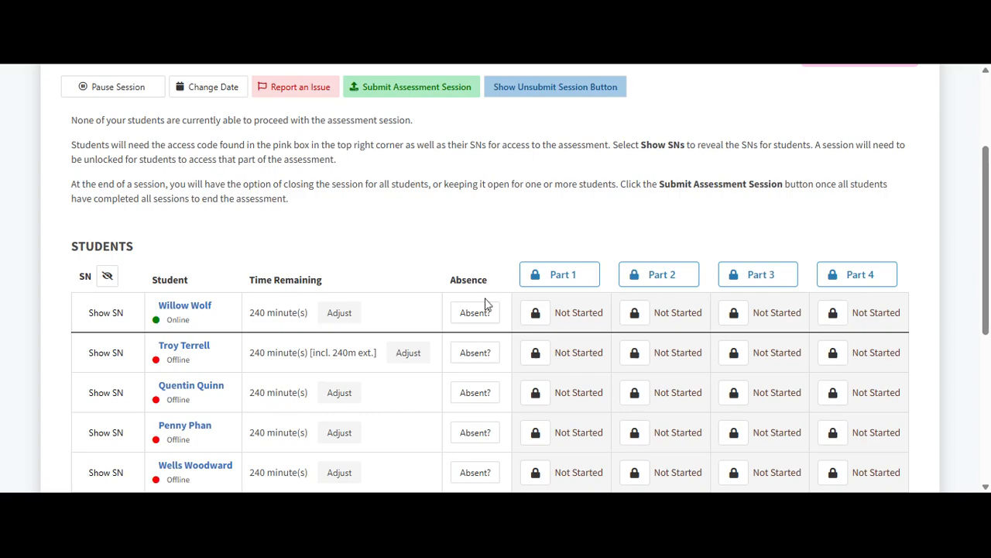
scroll(487, 304, down, 1)
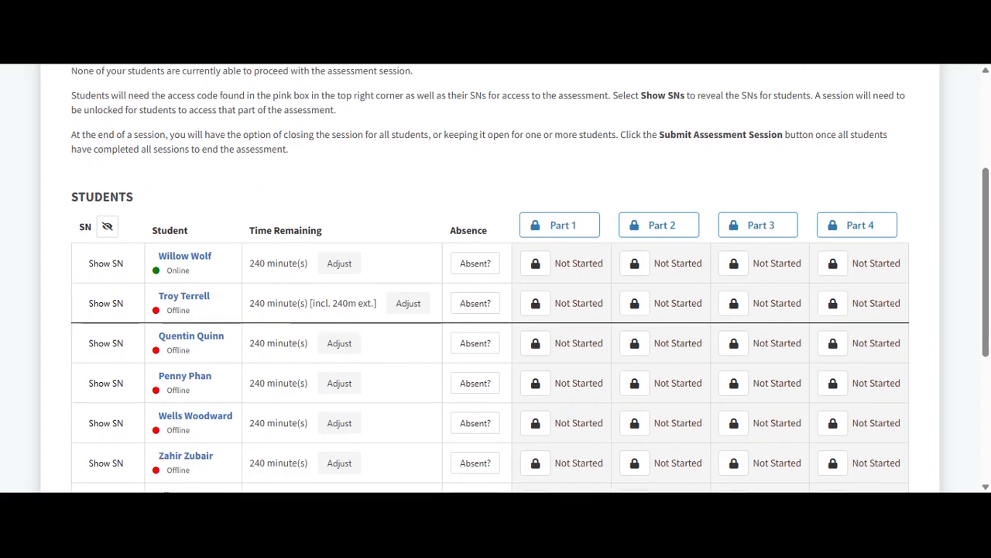
click(475, 270)
click(475, 270)
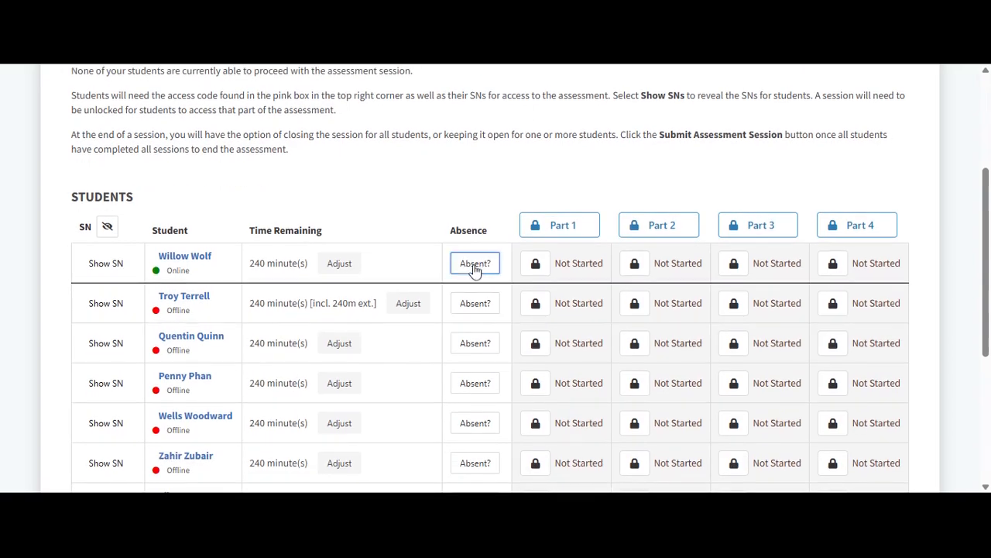
click(477, 304)
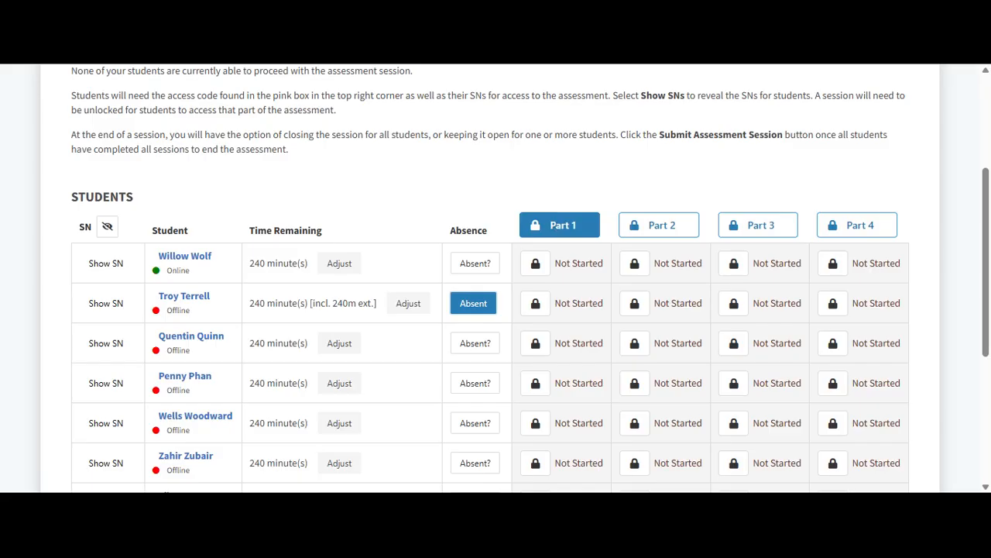
click(560, 224)
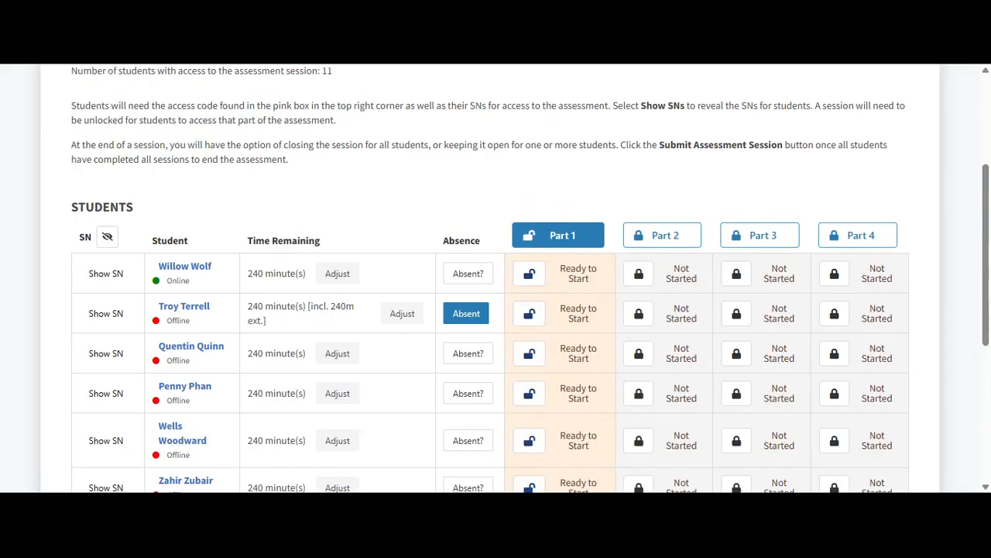
scroll(531, 279, down, 1)
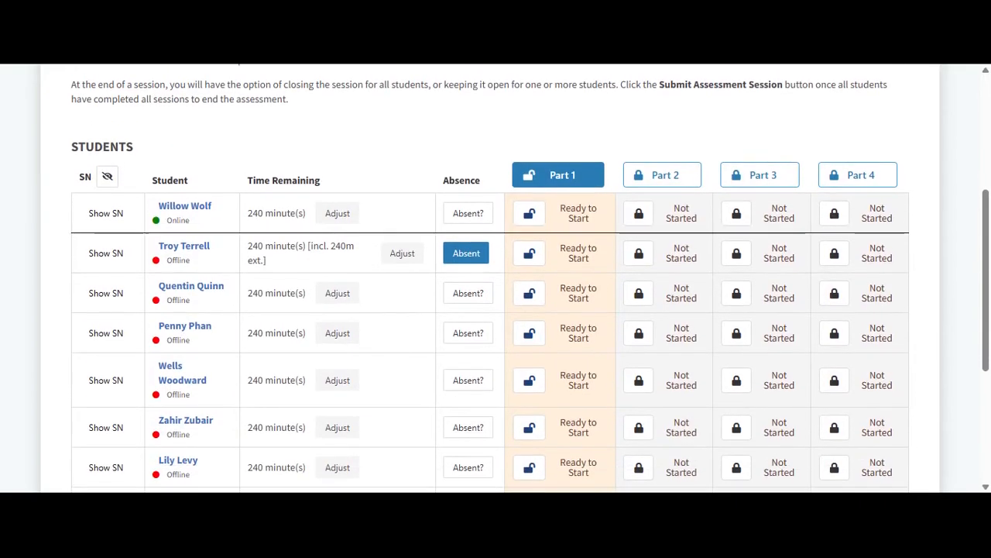
Step: Relock Part 1 for the absent student, unlock Part 2 for everyone, and clear the second student's absence
click(530, 256)
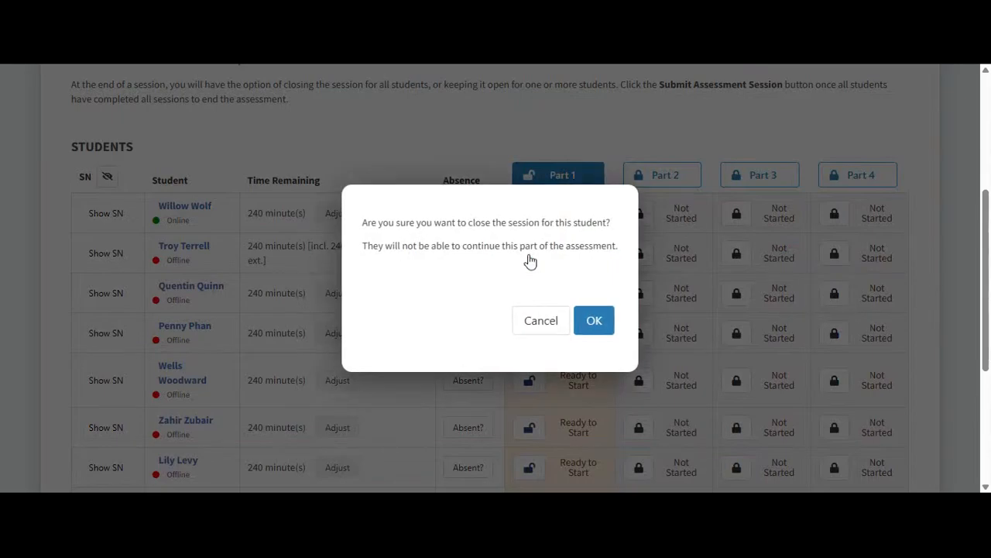
click(593, 322)
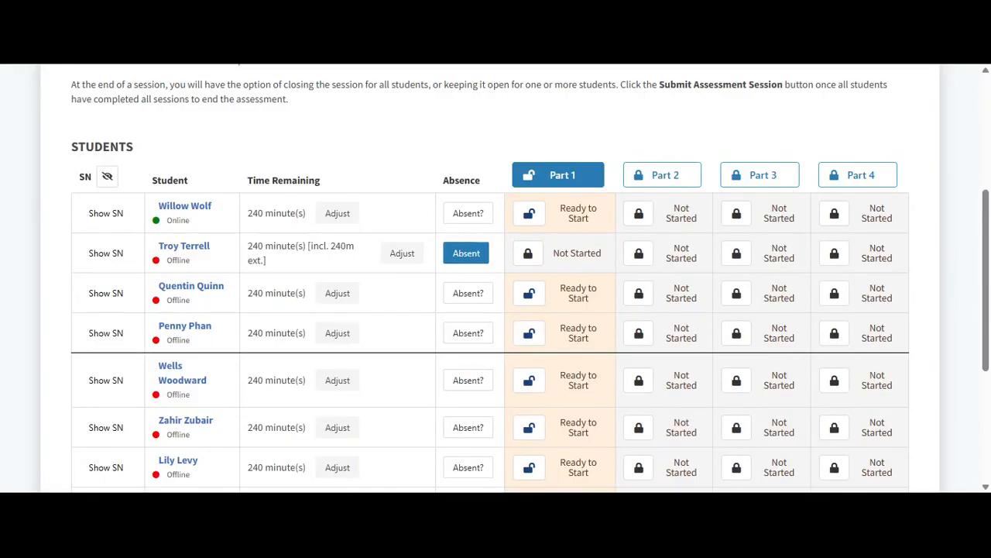
click(643, 178)
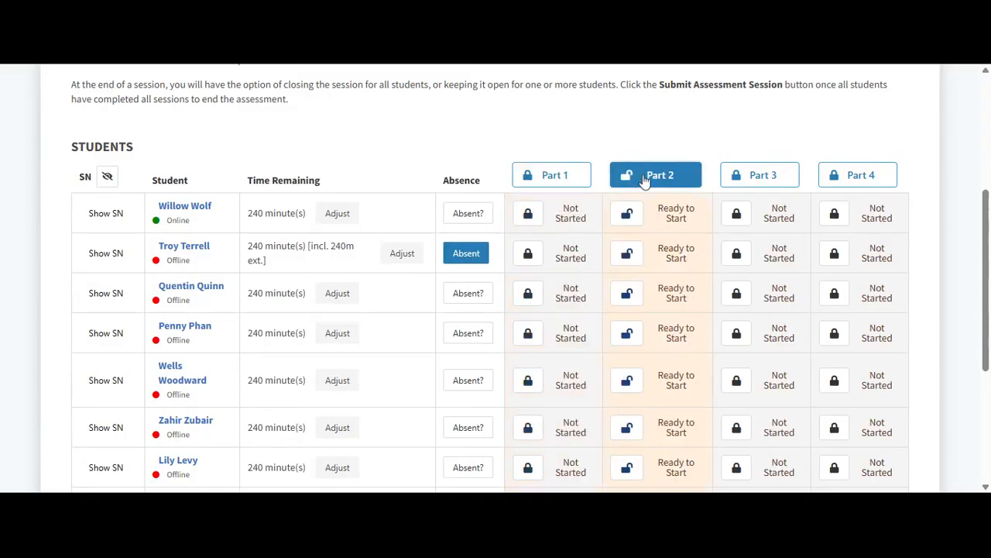
click(465, 255)
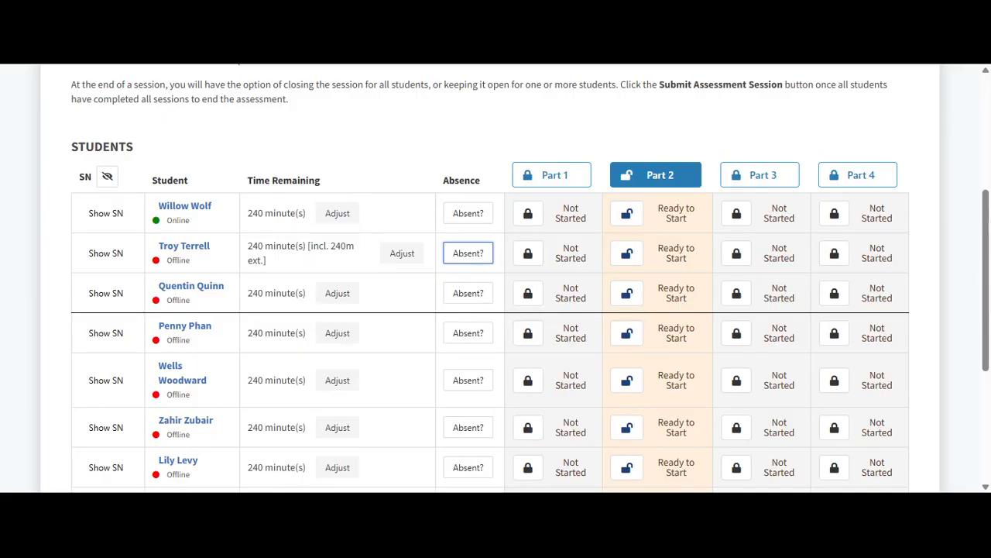
Step: Close Part 2 for all students, then toggle Part 1's lock for the second student
click(650, 175)
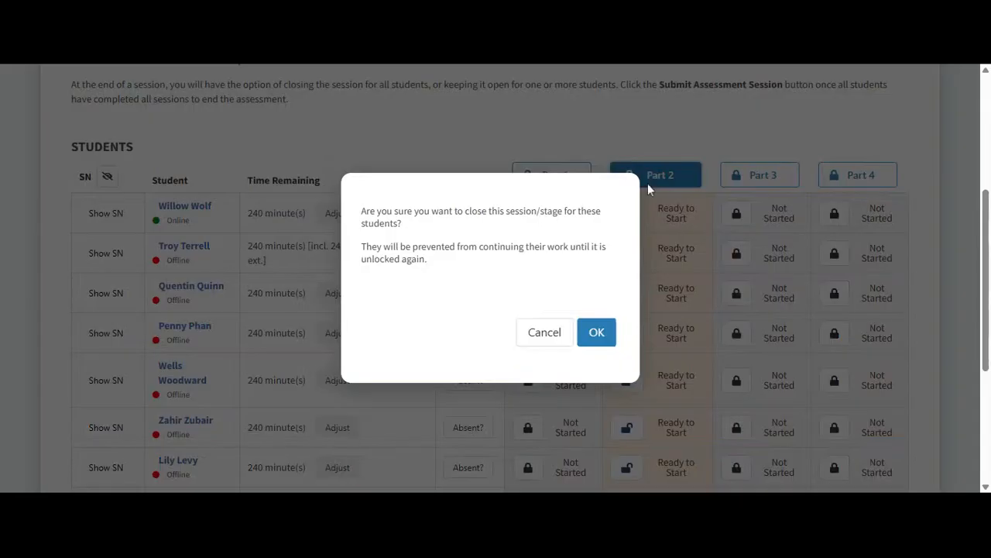
click(611, 339)
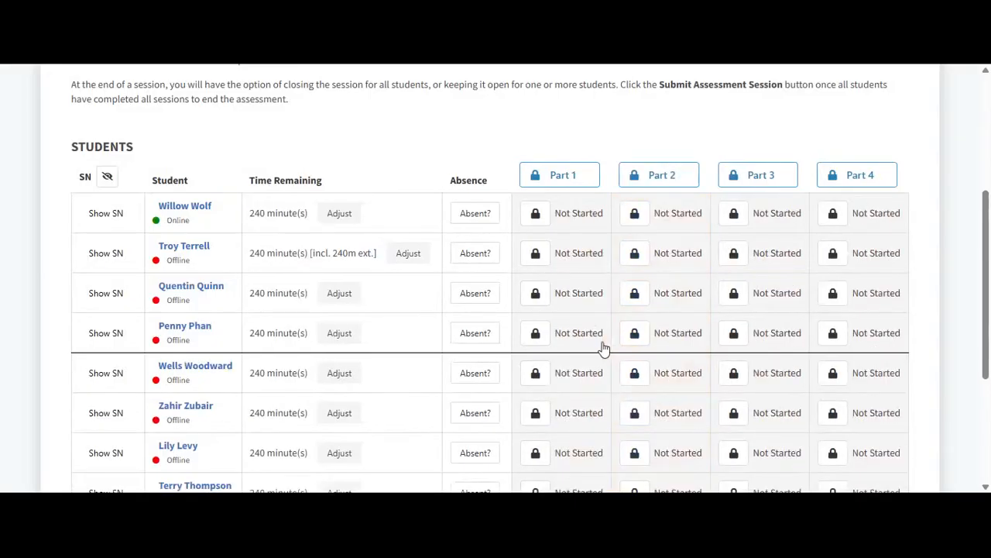
click(534, 256)
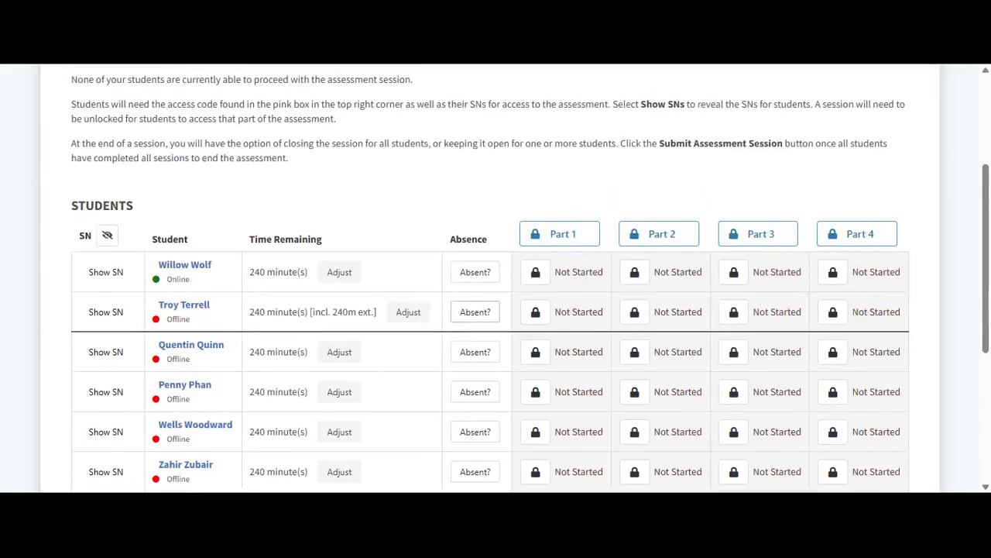
scroll(482, 302, up, 2)
scroll(496, 279, up, 1)
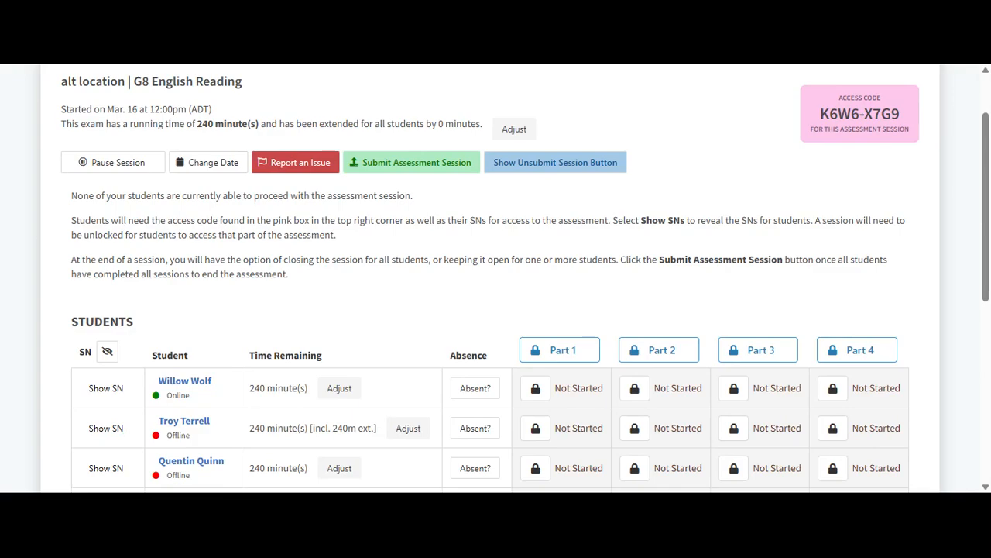
Step: Start a Report an Issue and acknowledge the notice to reach the blank report form
click(276, 164)
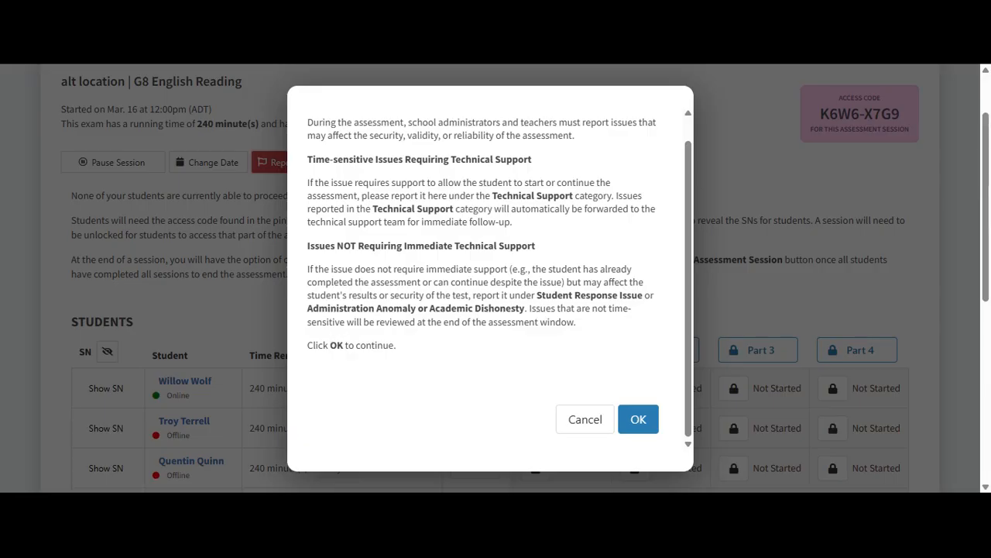
click(643, 424)
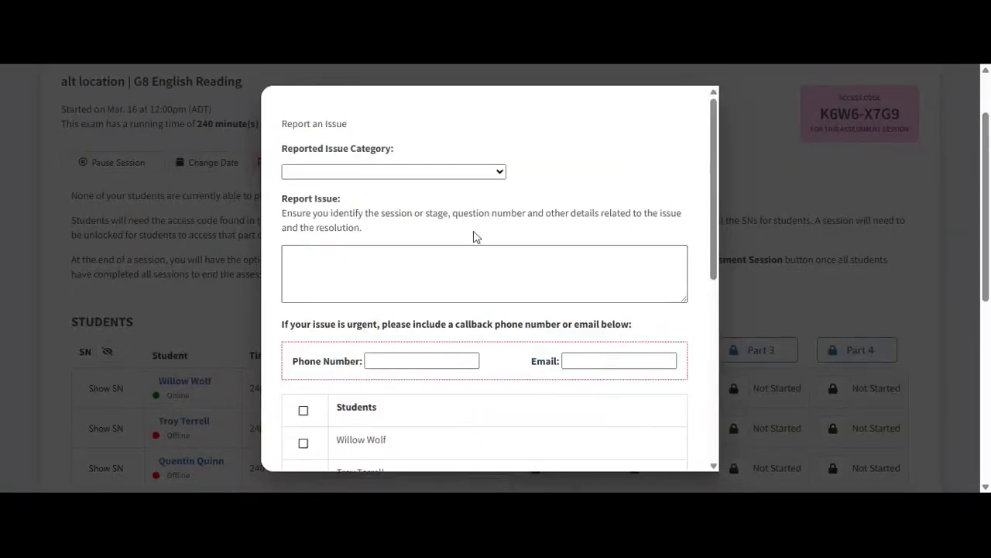
Step: Set the issue category to Technical Support and go to the description and callback phone fields
click(500, 172)
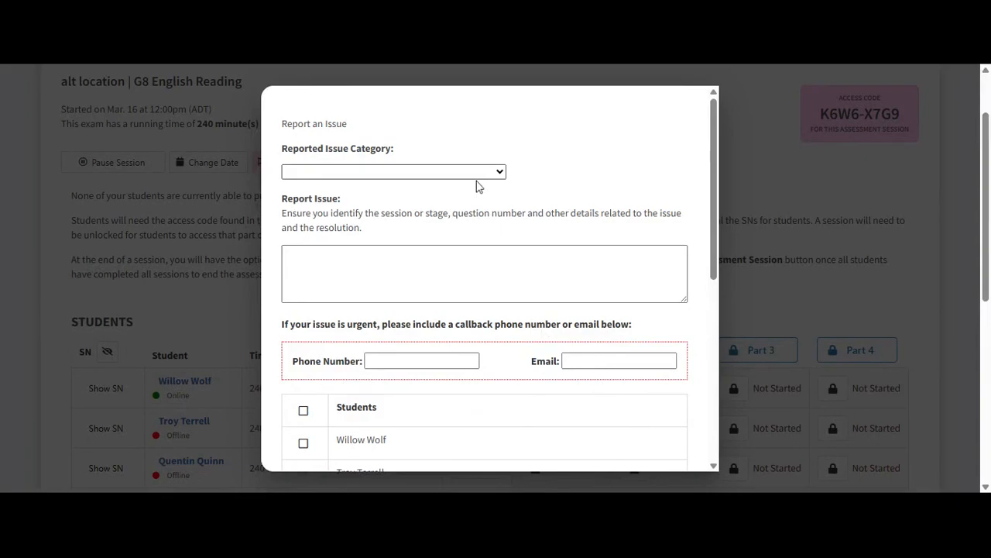
click(418, 208)
click(418, 276)
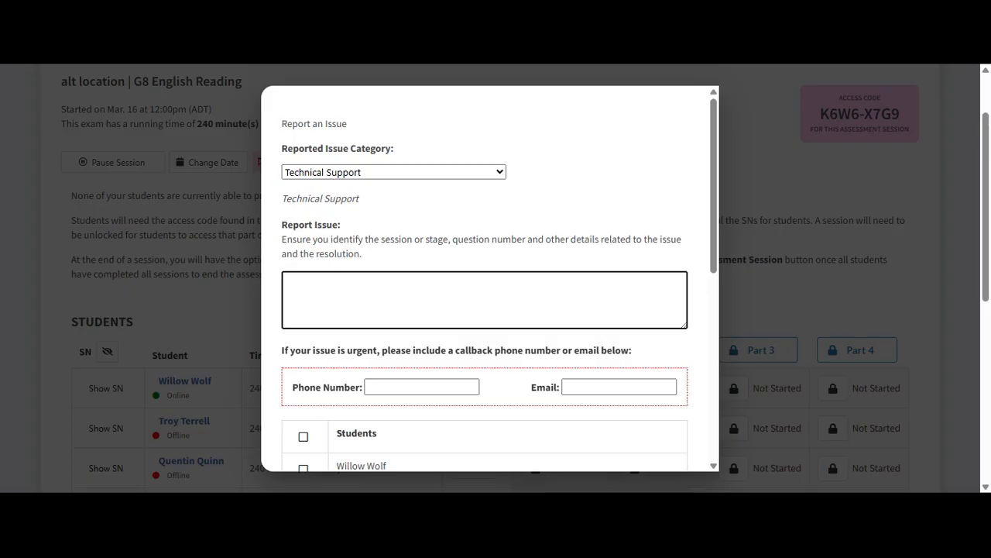
click(403, 387)
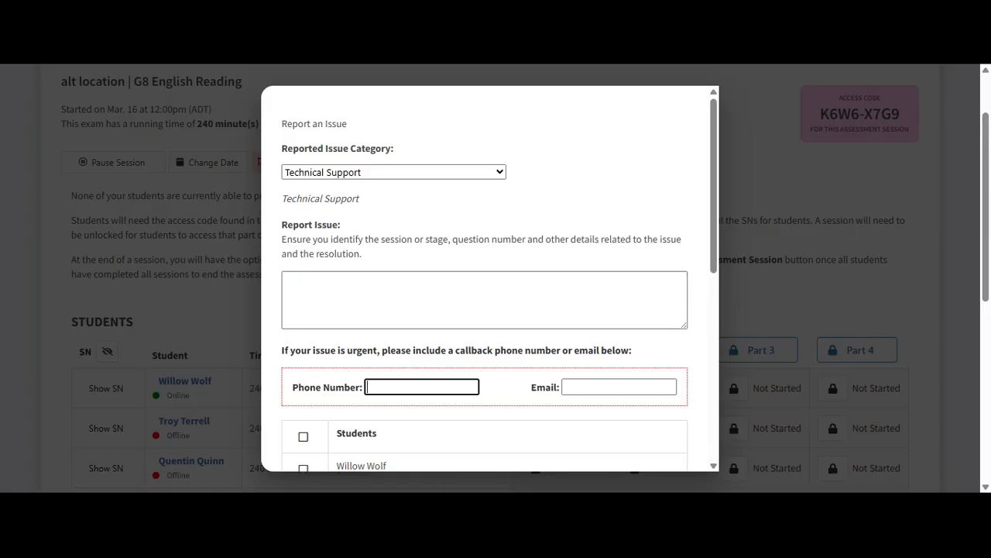
scroll(489, 279, down, 3)
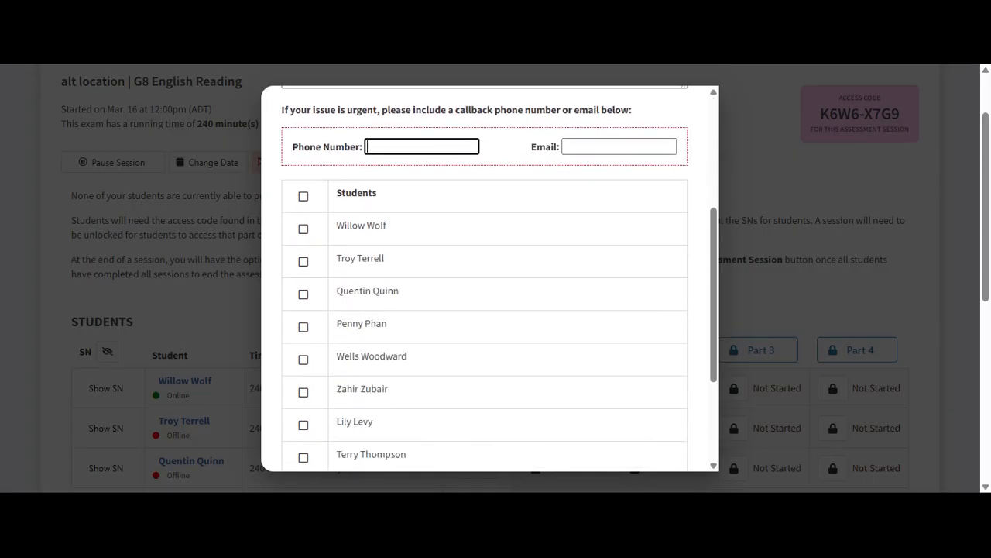
Step: Select only the first two students in the report, then cancel it to return to the session
click(303, 186)
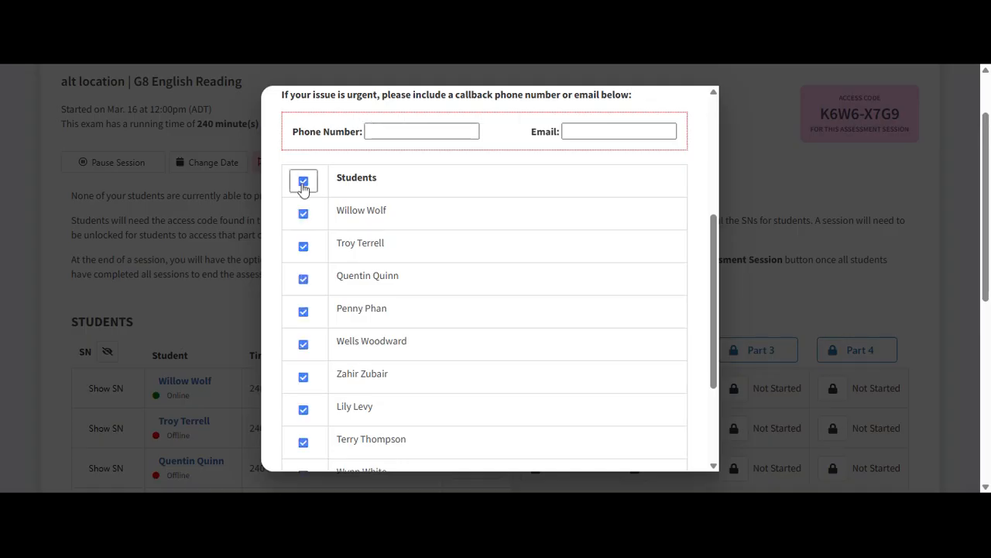
click(303, 183)
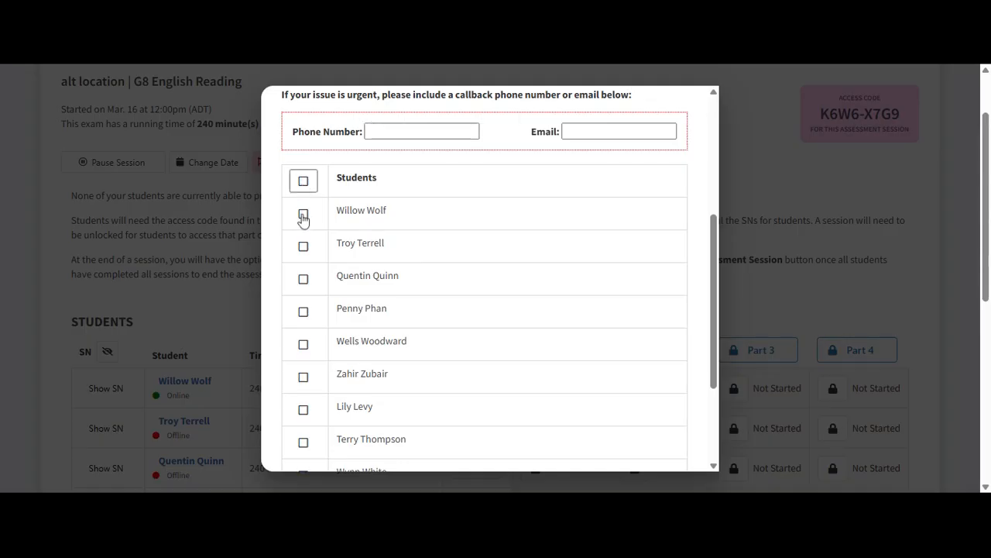
click(303, 216)
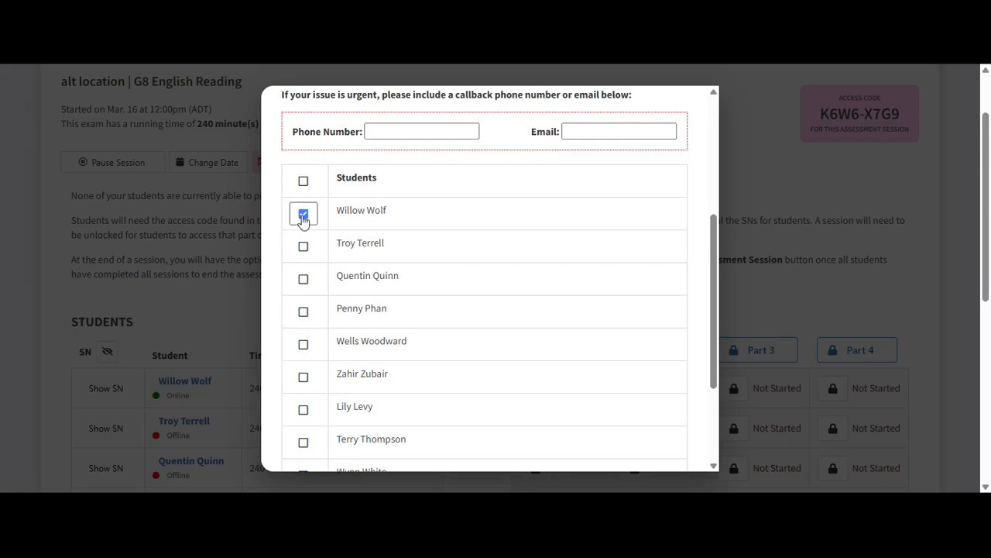
click(303, 248)
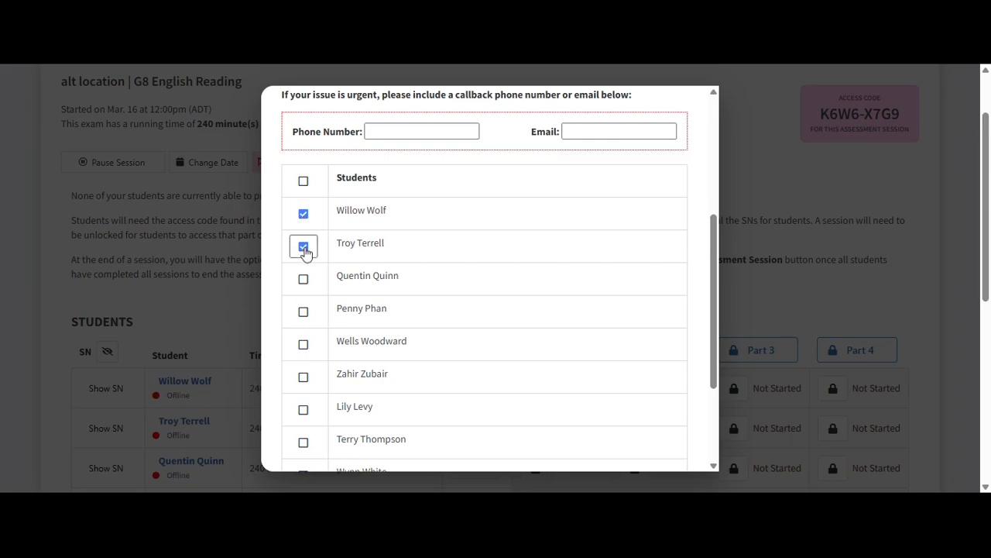
scroll(396, 294, down, 3)
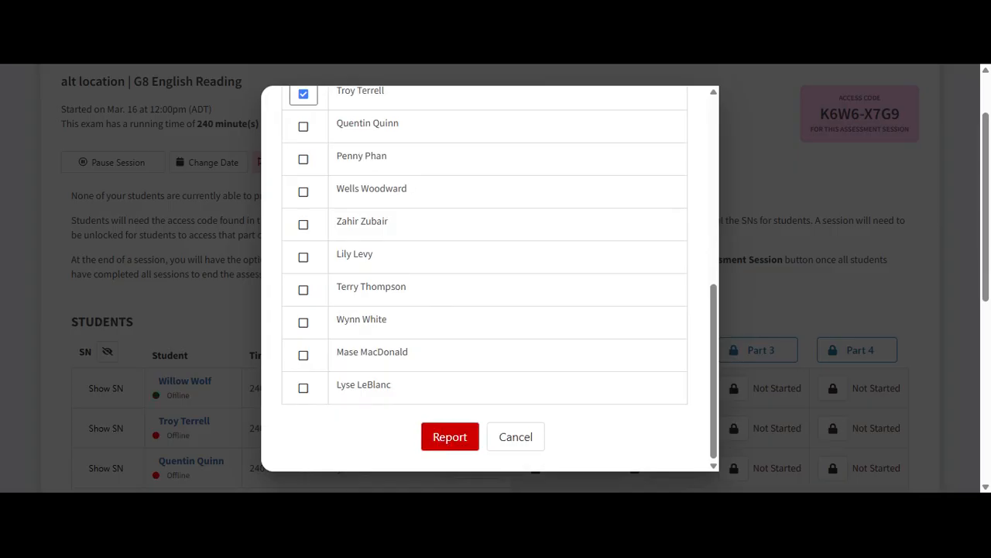
click(531, 440)
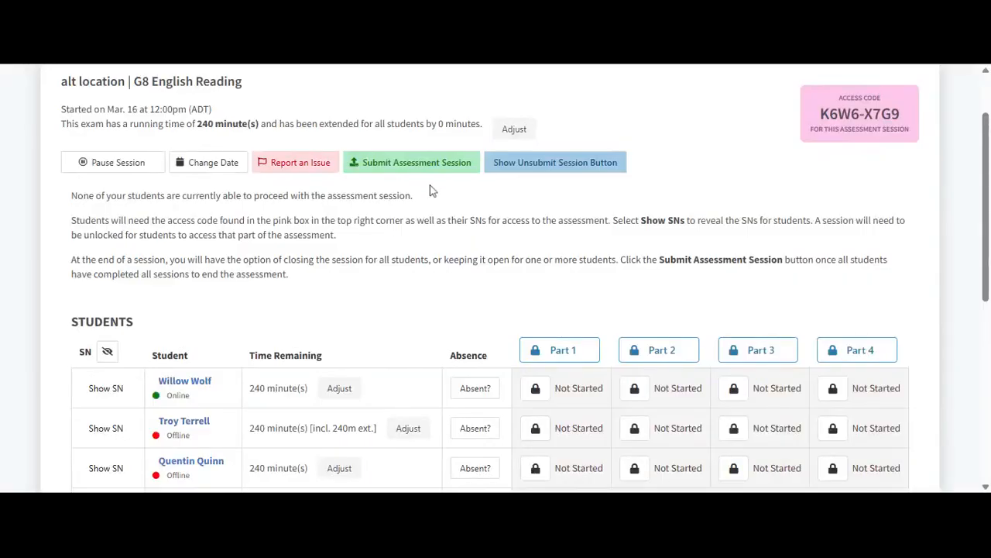